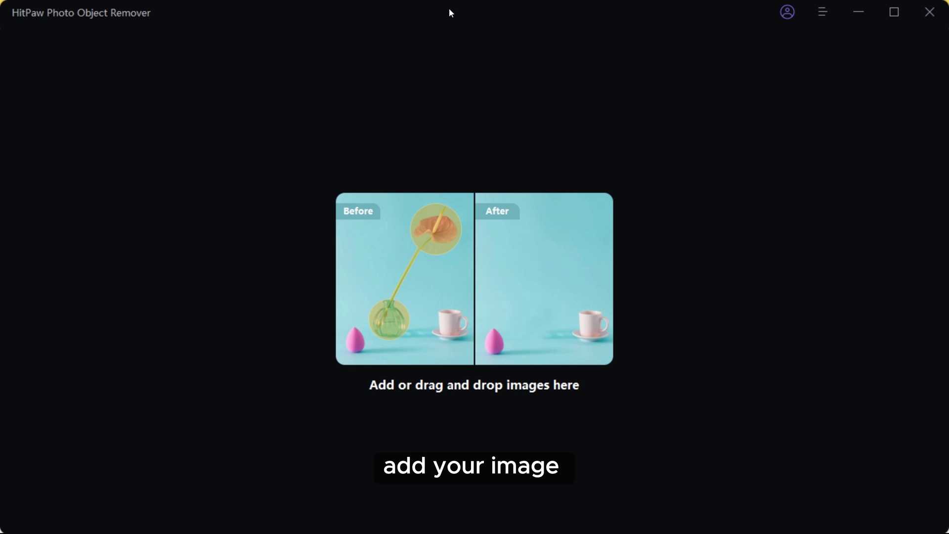
Load pexels-ron-lach-9035384, the beach kite photo, from the Hitpaw Object Remover folder
click(460, 258)
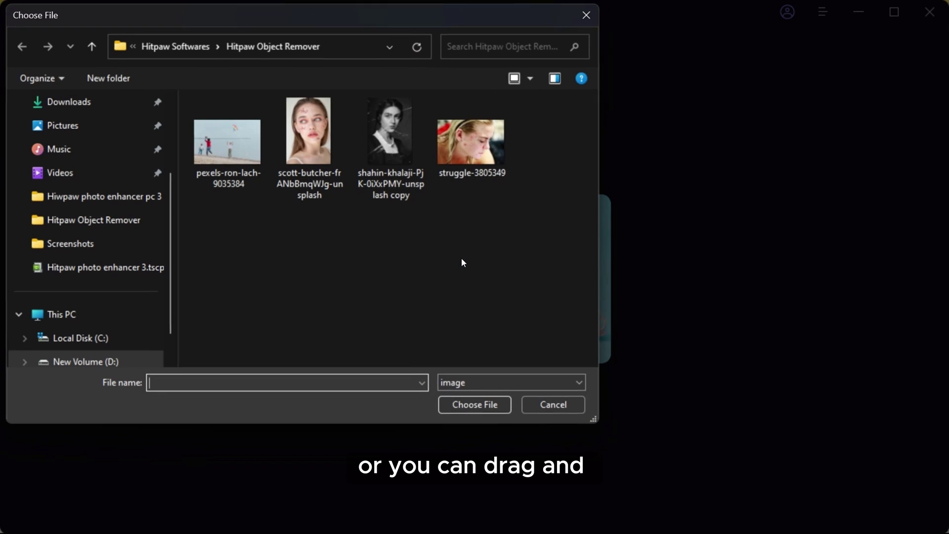
click(230, 149)
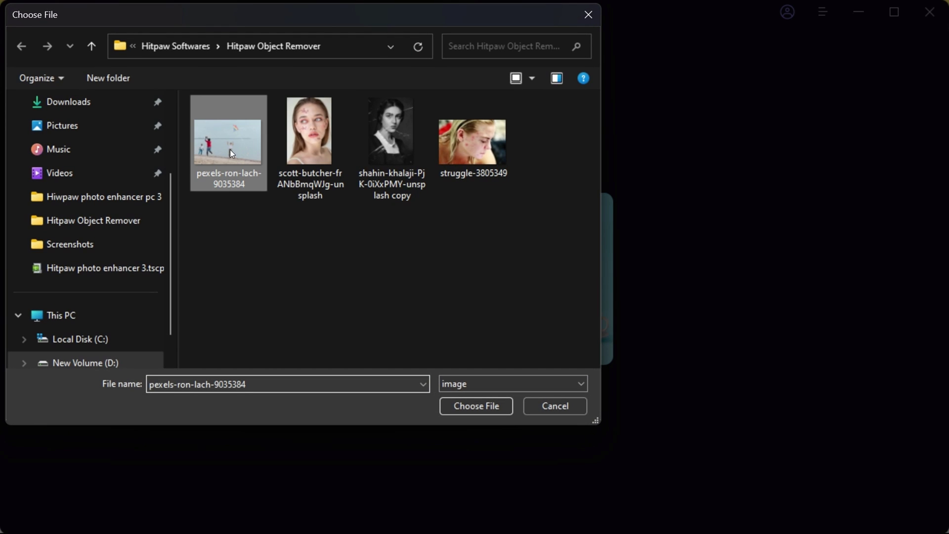
click(477, 402)
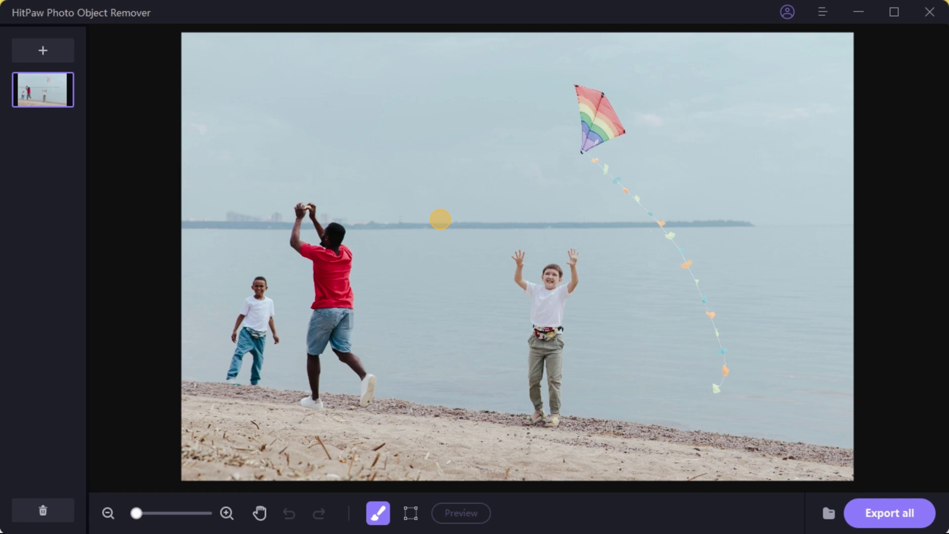
drag(138, 514, 140, 513)
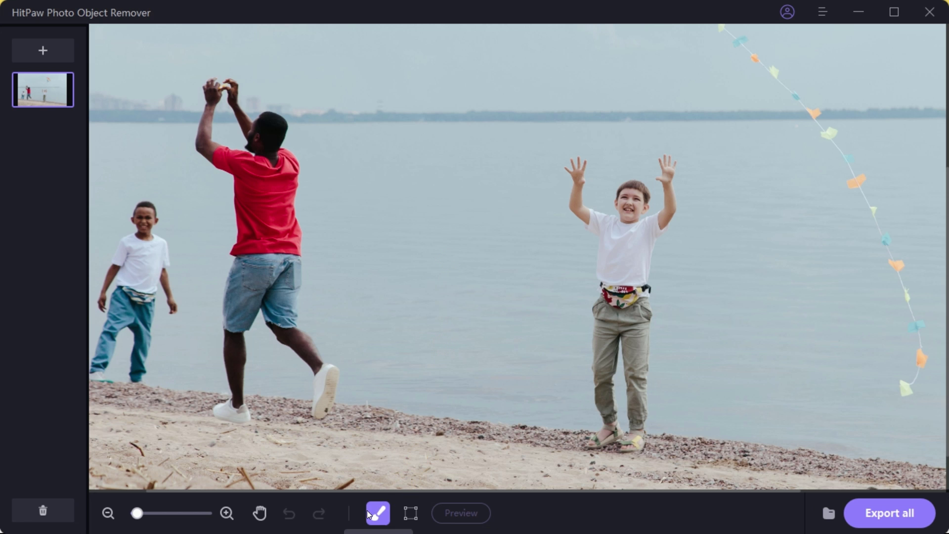
click(259, 513)
mouse_move(530, 235)
mouse_down()
mouse_move(493, 242)
mouse_move(532, 225)
mouse_up()
click(378, 513)
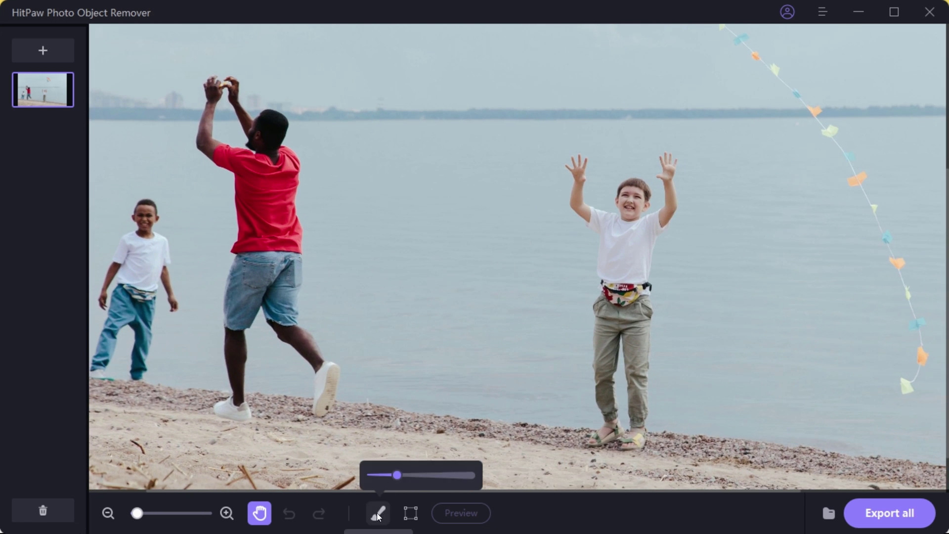
click(411, 513)
drag(617, 254, 717, 458)
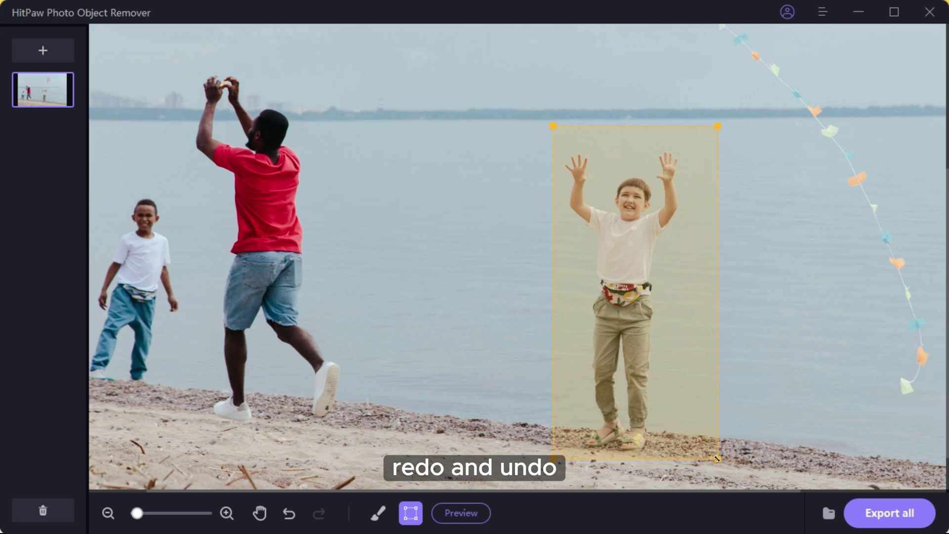
click(289, 513)
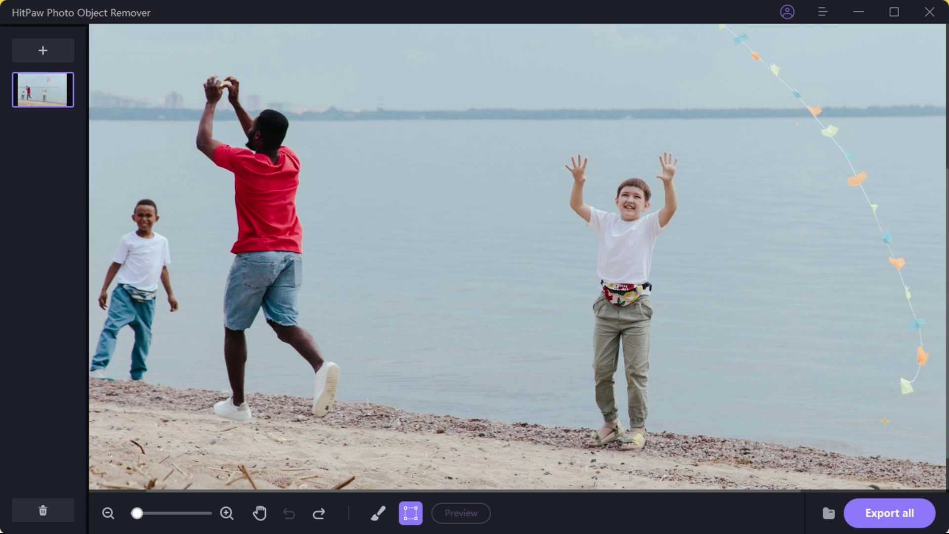
click(827, 514)
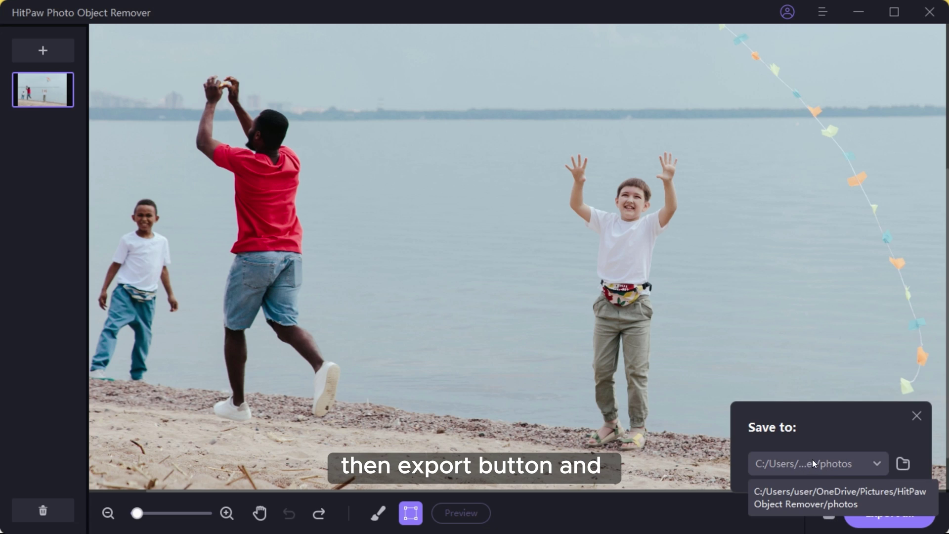
click(915, 414)
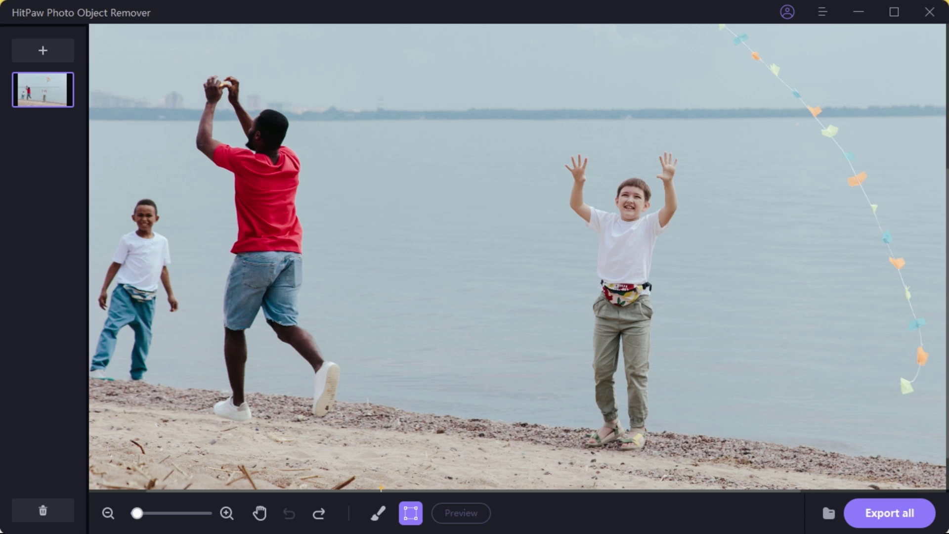
scroll(531, 261, down, 3)
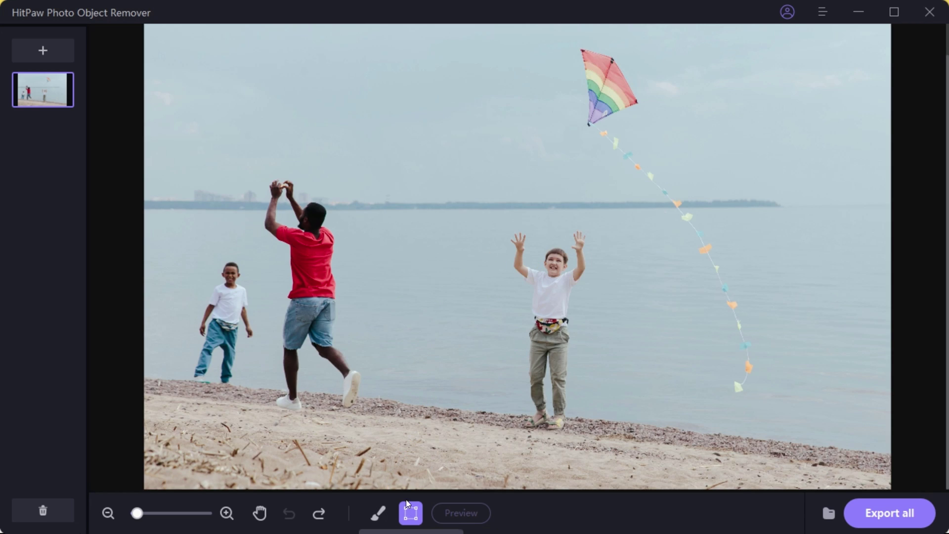
Box and erase the boy on the left, then the man in red
drag(188, 253, 249, 375)
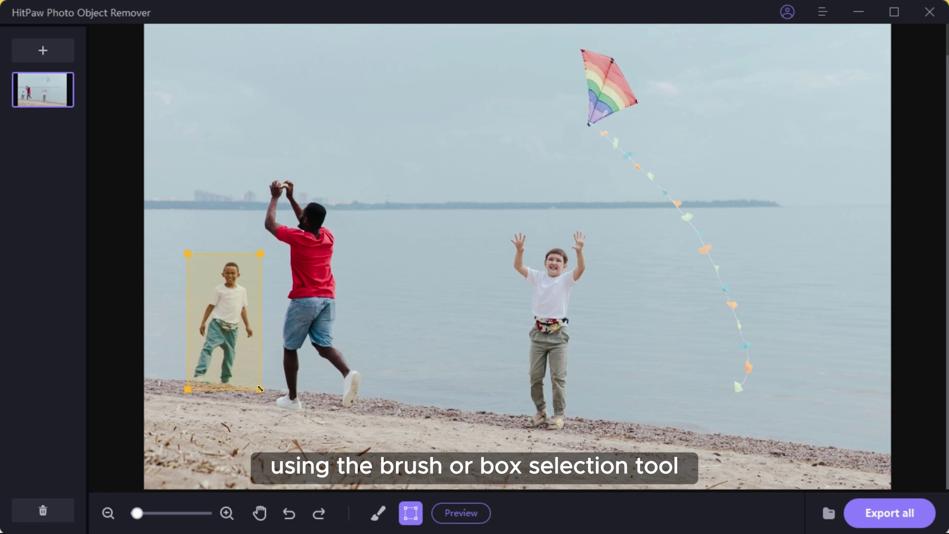
click(446, 516)
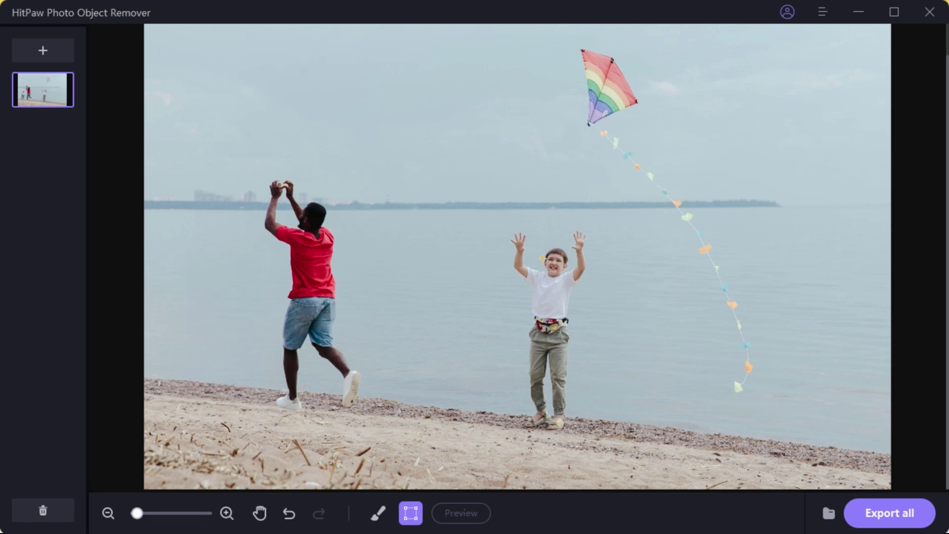
drag(255, 164, 373, 419)
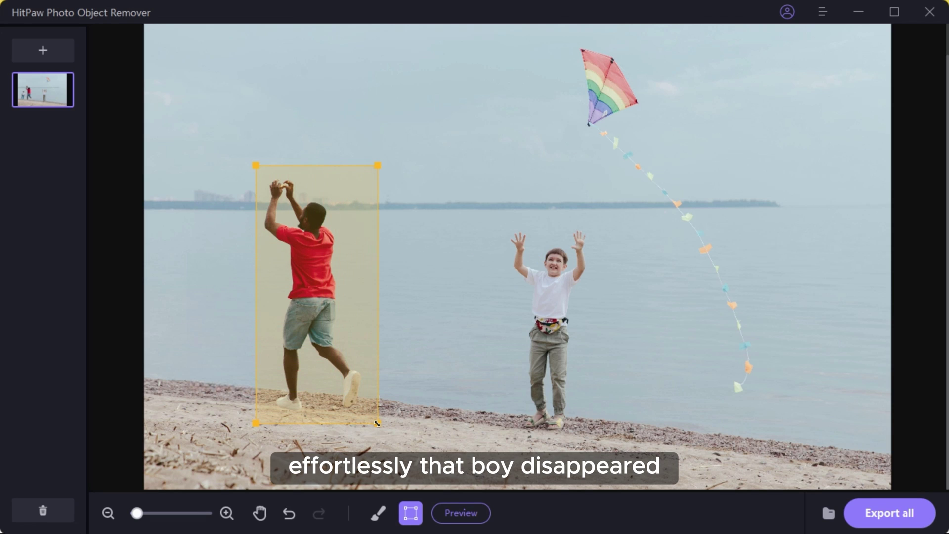
click(459, 512)
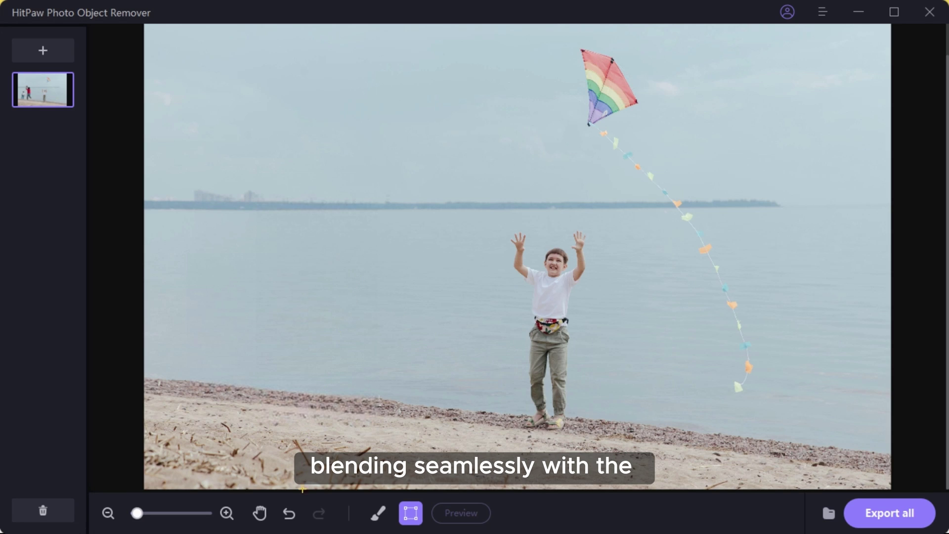
Undo and redo both removals to compare the photo before and after
click(289, 519)
click(289, 519)
click(289, 517)
click(318, 514)
click(320, 515)
click(320, 515)
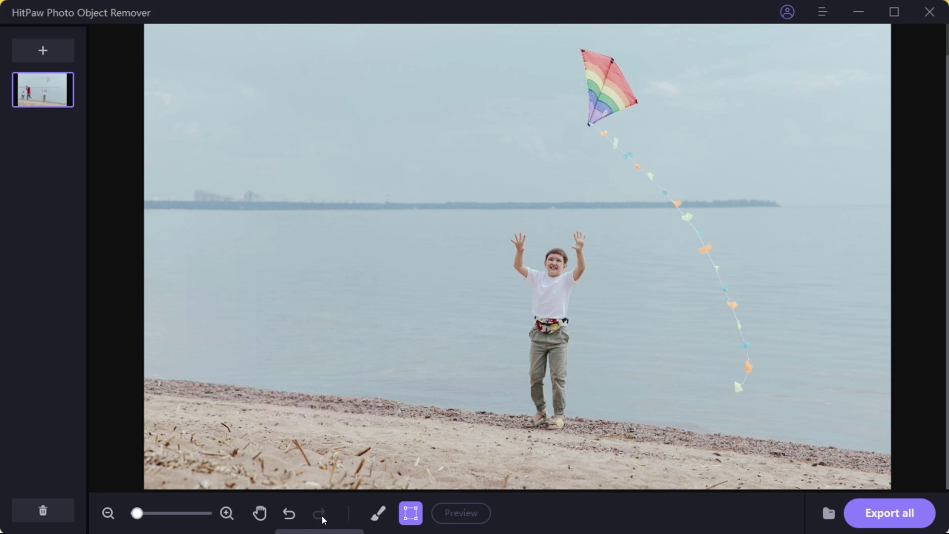
Brush out the rainbow kite and its tail, then repaint and erase leftover traces
click(378, 513)
mouse_move(578, 50)
mouse_down()
mouse_move(625, 93)
mouse_move(591, 93)
mouse_move(618, 155)
mouse_move(681, 217)
mouse_move(734, 307)
mouse_move(738, 388)
mouse_up()
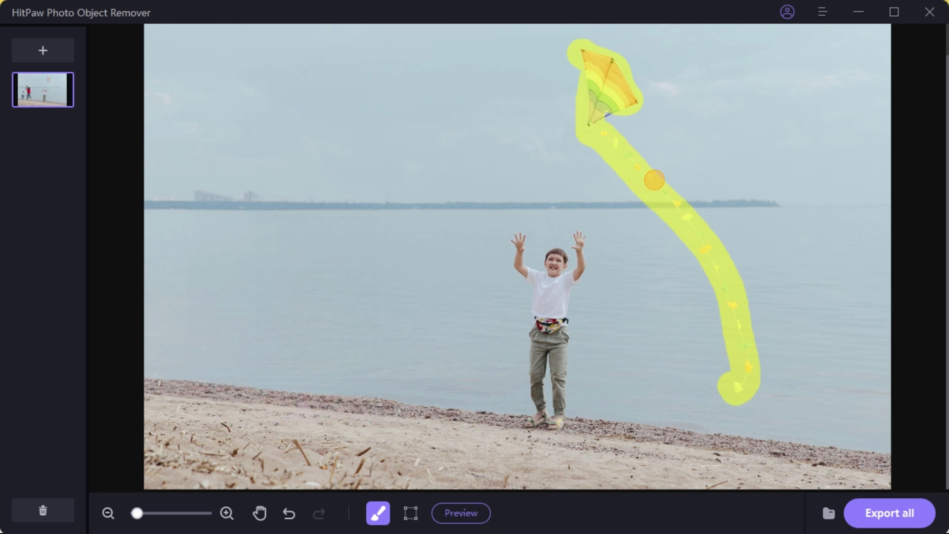
click(472, 511)
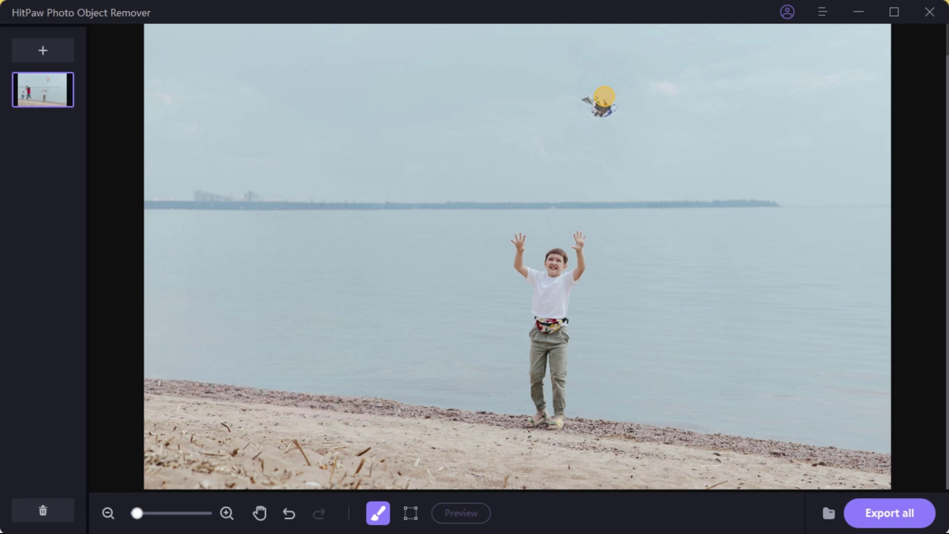
drag(586, 93, 615, 118)
click(461, 513)
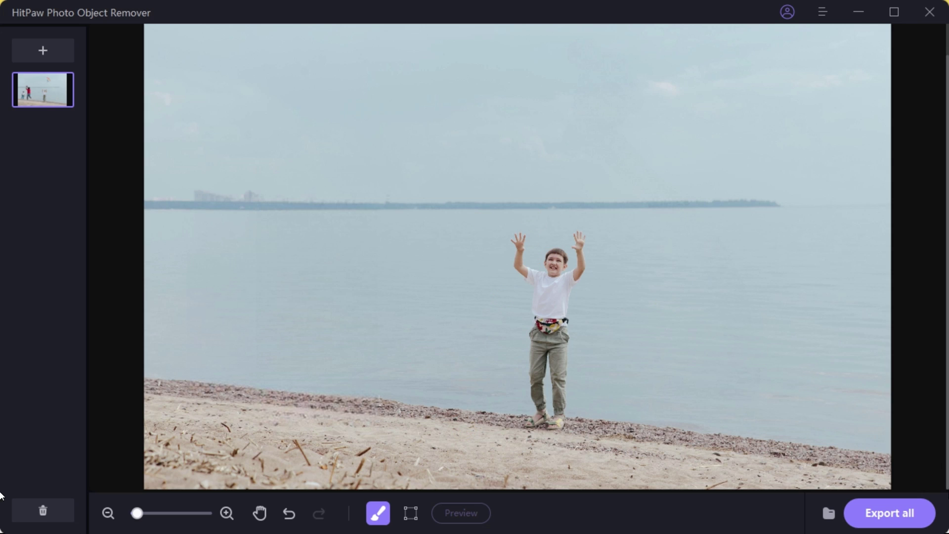
click(885, 513)
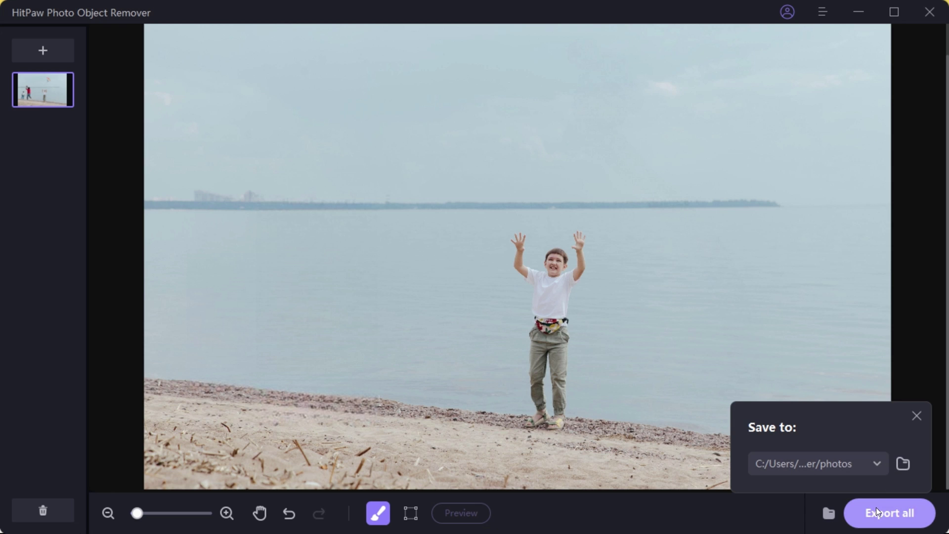
Export the cleaned beach photo and bring up the delete-all-images prompt
click(916, 416)
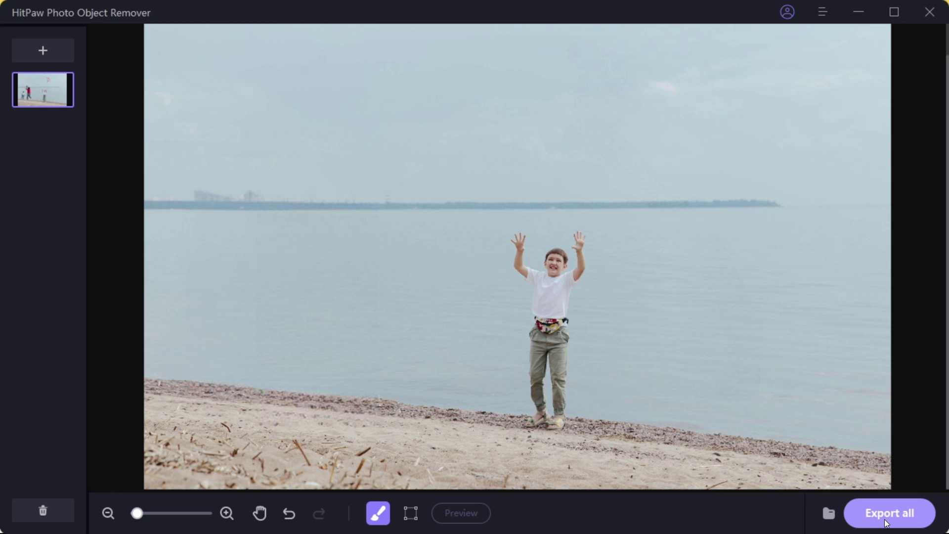
click(883, 516)
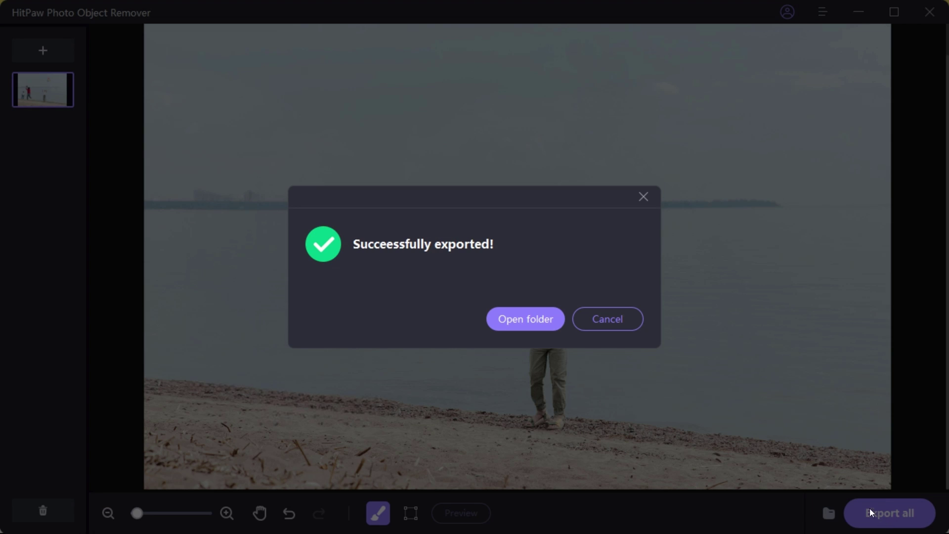
click(596, 327)
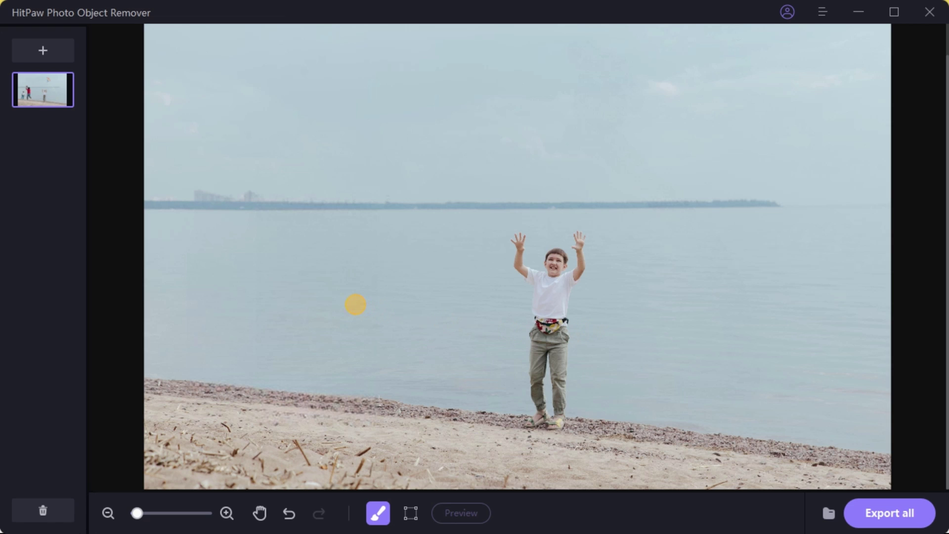
click(30, 510)
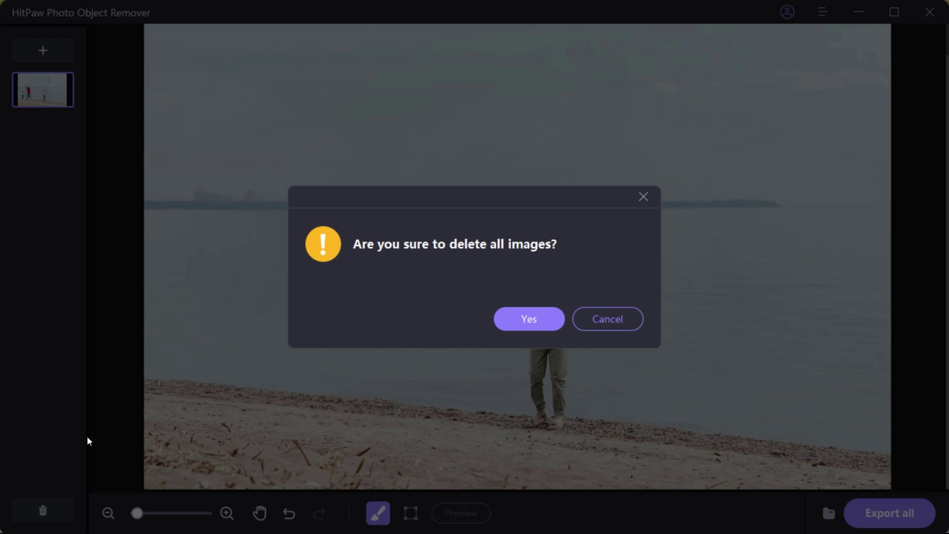
Confirm deleting the beach photo and load the cherry-blossom tattoo portrait
click(535, 320)
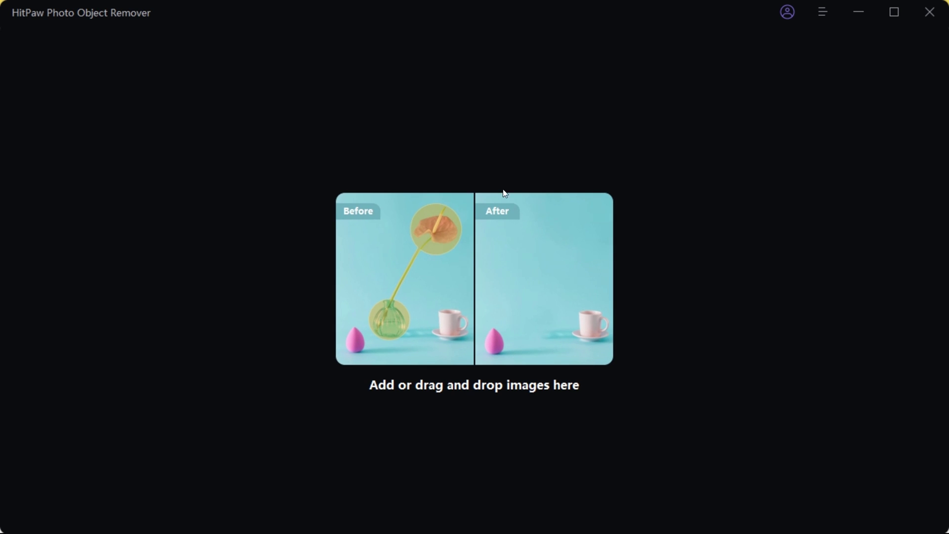
click(477, 273)
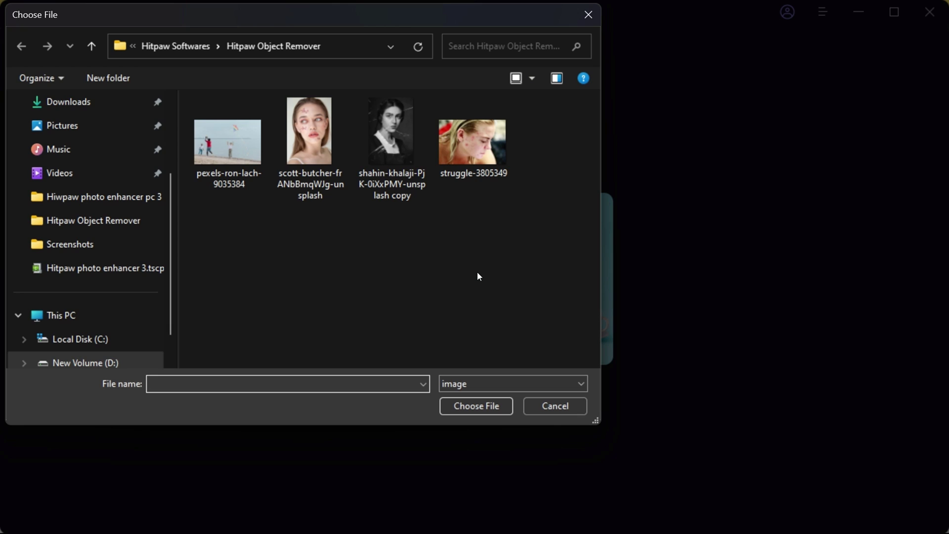
click(310, 148)
click(482, 407)
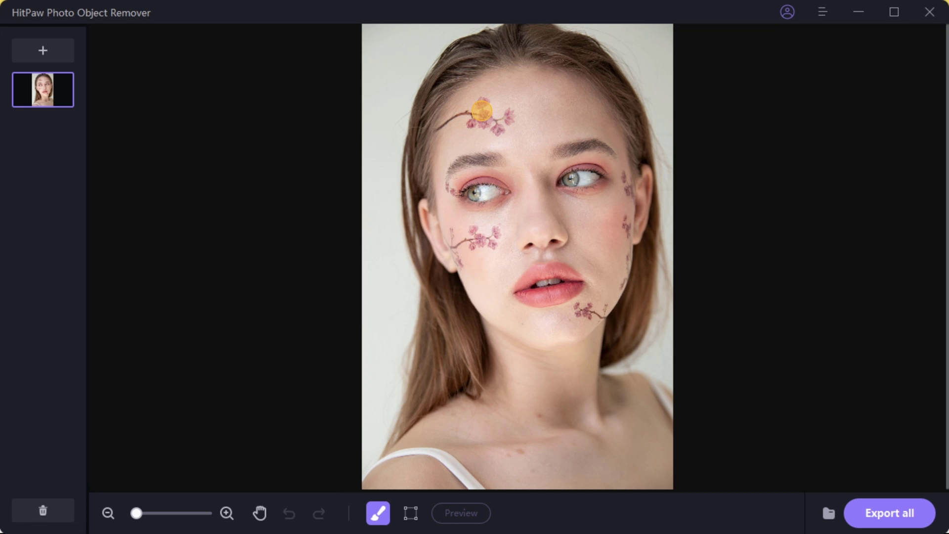
Zoom in and mark the forehead blossoms and branch for removal
scroll(572, 125, up, 2)
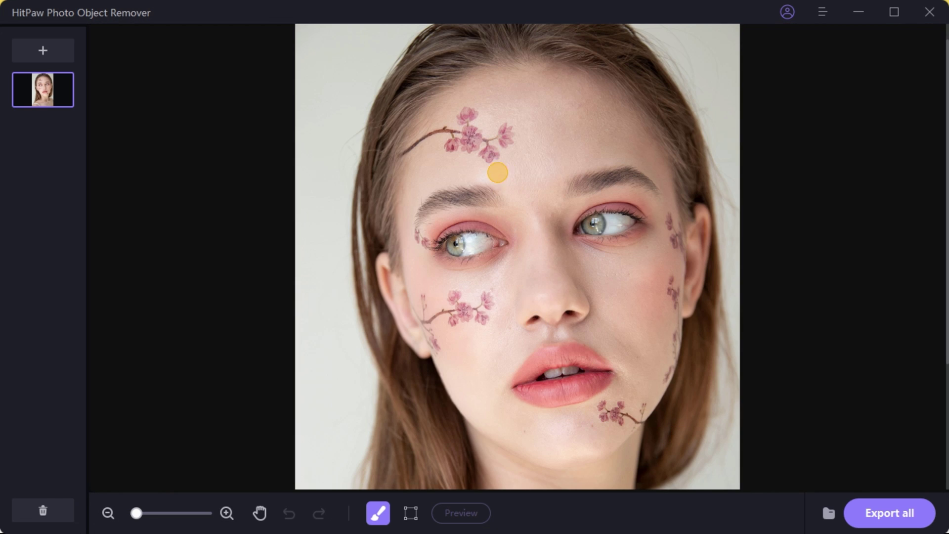
scroll(484, 136, up, 3)
key(space)
drag(478, 128, 504, 144)
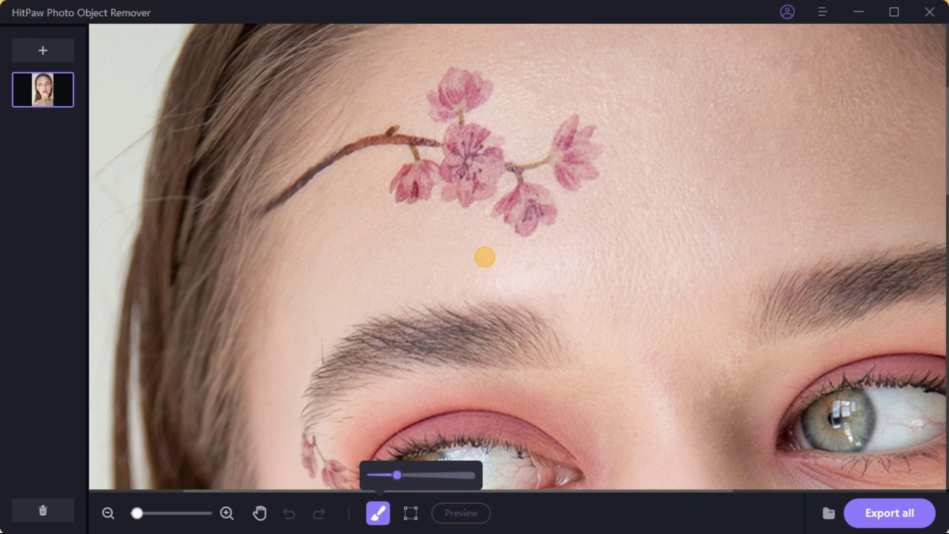
scroll(503, 197, down, 3)
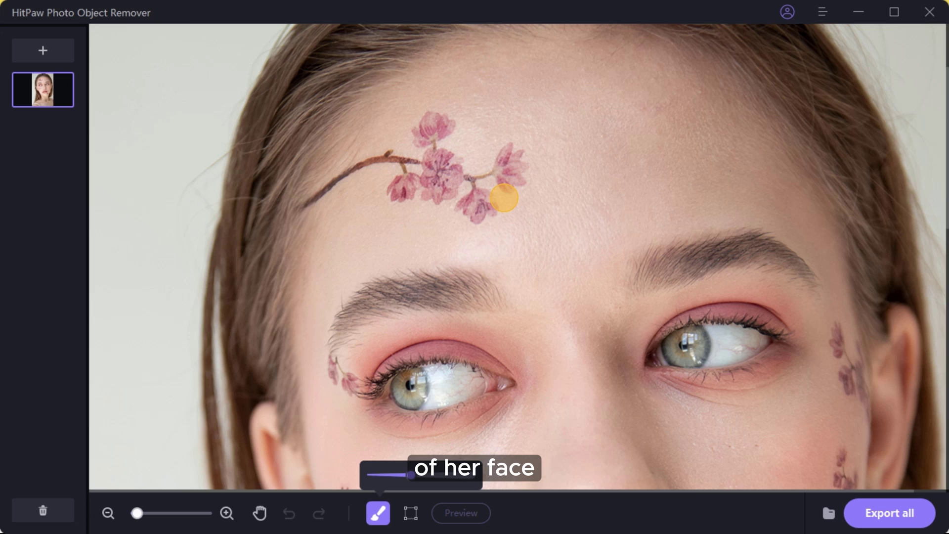
mouse_move(467, 217)
mouse_down()
mouse_move(510, 159)
mouse_move(512, 175)
mouse_move(471, 179)
mouse_move(439, 149)
mouse_move(442, 125)
mouse_move(420, 139)
mouse_move(417, 164)
mouse_move(440, 180)
mouse_move(394, 165)
mouse_move(395, 192)
mouse_up()
mouse_move(378, 512)
drag(388, 153, 299, 211)
Mark the blossoms beside the eye and the cheek blossom branch
click(259, 513)
drag(408, 342, 408, 191)
click(378, 513)
drag(332, 204, 353, 238)
click(259, 512)
drag(372, 309, 372, 169)
click(378, 512)
mouse_move(341, 220)
mouse_down()
mouse_move(356, 286)
mouse_move(369, 282)
mouse_move(354, 231)
mouse_move(404, 231)
mouse_move(402, 254)
mouse_move(403, 200)
mouse_move(428, 247)
mouse_move(429, 219)
mouse_move(476, 225)
mouse_up()
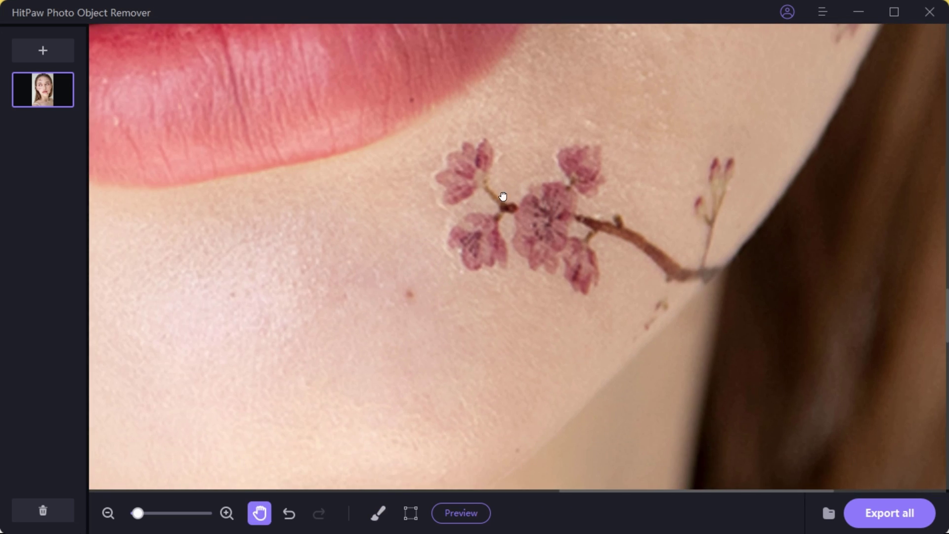
Mark the top-left chin blossom and resize the marking brush
mouse_move(472, 141)
mouse_down()
mouse_move(463, 222)
mouse_move(475, 260)
mouse_move(516, 212)
mouse_move(540, 212)
mouse_move(541, 192)
mouse_move(565, 209)
mouse_move(578, 267)
mouse_move(635, 250)
mouse_move(634, 294)
mouse_move(622, 238)
mouse_move(669, 200)
mouse_up()
mouse_move(378, 512)
click(394, 477)
scroll(525, 211, down, 1)
scroll(669, 200, down, 1)
Mark the blossoms across the other cheek, up to the eye
click(259, 513)
mouse_move(736, 49)
mouse_down()
mouse_move(666, 277)
mouse_move(644, 299)
mouse_up()
click(378, 513)
mouse_move(644, 352)
mouse_down()
mouse_move(694, 162)
mouse_move(680, 369)
mouse_up()
click(260, 513)
click(378, 513)
drag(707, 435, 667, 228)
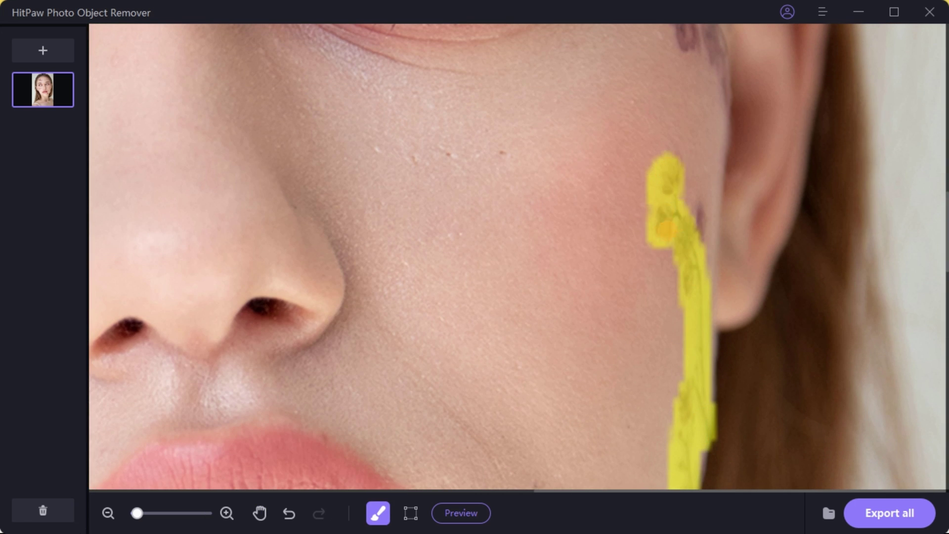
key(h)
drag(672, 148, 688, 365)
key(b)
mouse_move(702, 267)
mouse_down()
mouse_move(660, 119)
mouse_move(715, 253)
mouse_up()
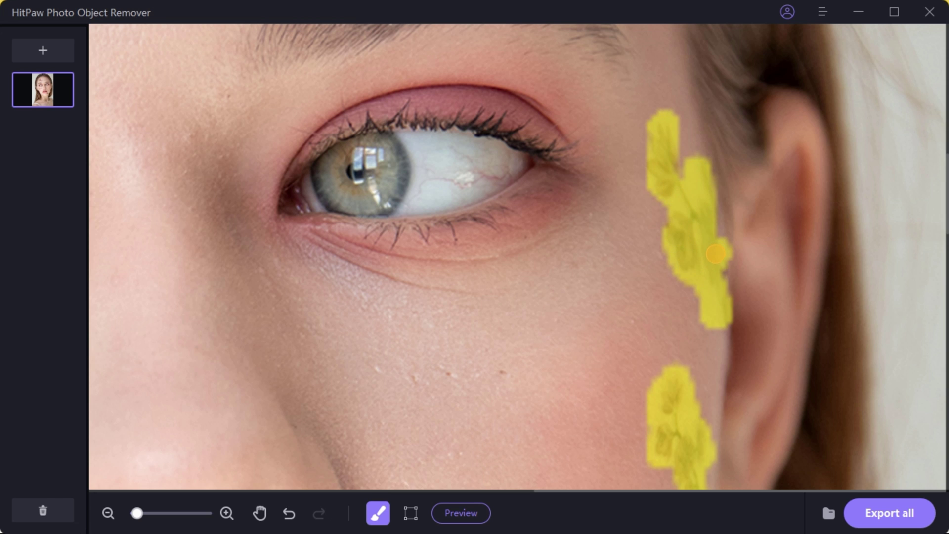
Check the area up to the eyebrow, then zoom out to fit the whole face
key(h)
drag(659, 141, 684, 354)
key(b)
key(h)
drag(618, 270, 661, 455)
click(378, 513)
click(107, 513)
click(108, 513)
click(108, 513)
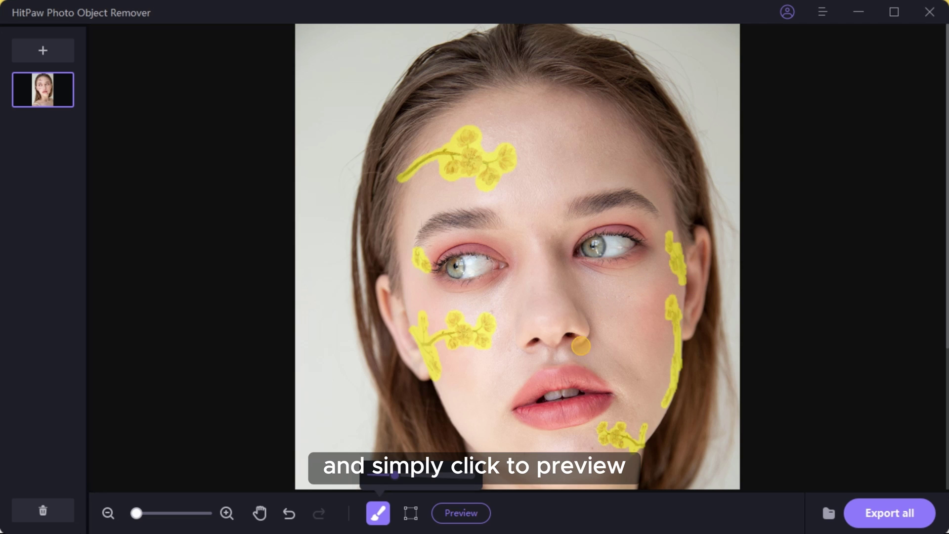
Erase the marked tattoos, then undo and redo to compare before and after
click(447, 514)
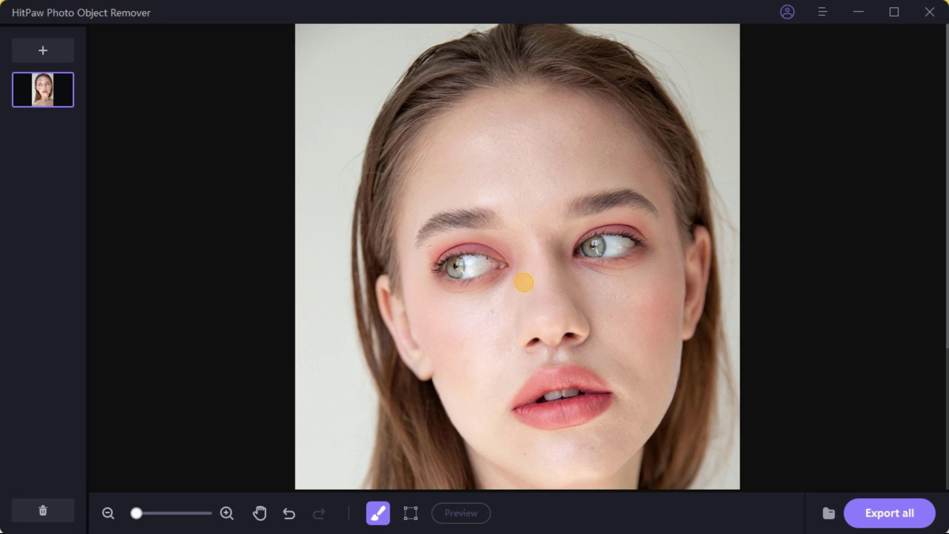
scroll(613, 242, down, 1)
scroll(614, 242, up, 1)
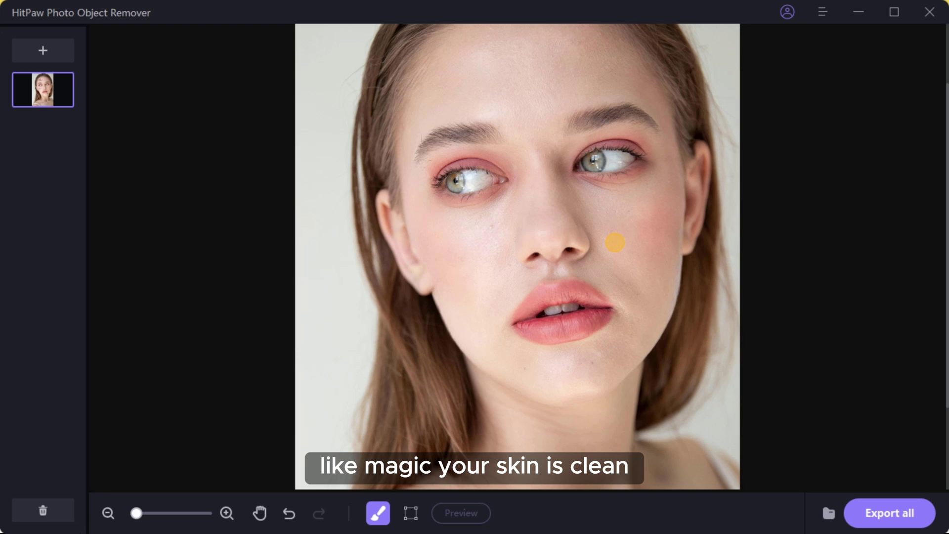
scroll(615, 241, down, 3)
click(291, 514)
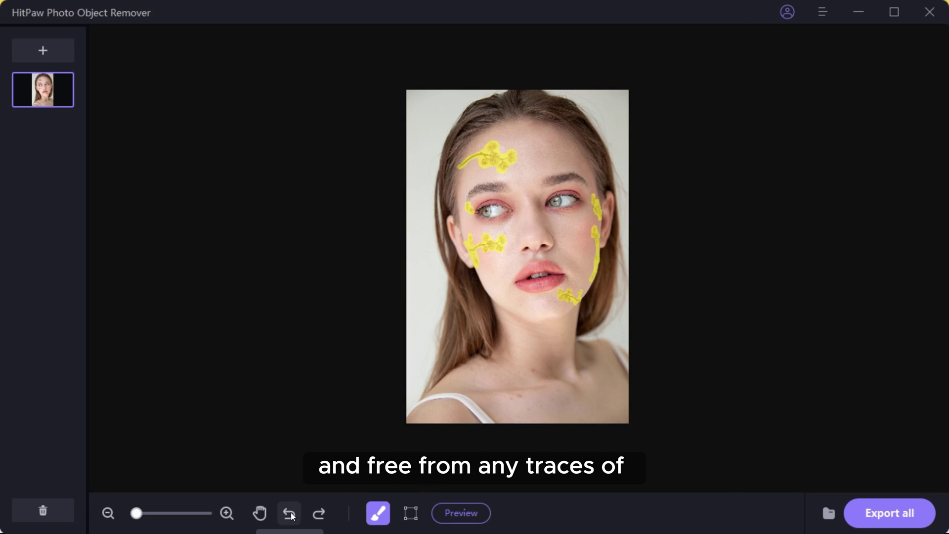
click(319, 513)
scroll(513, 233, up, 3)
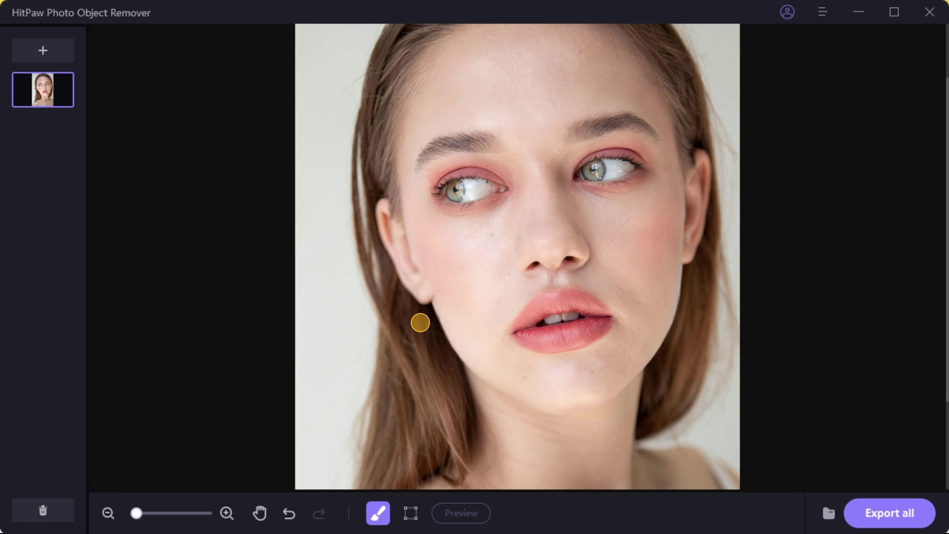
Export the tattoo-free portrait and delete all images from the workspace
click(872, 515)
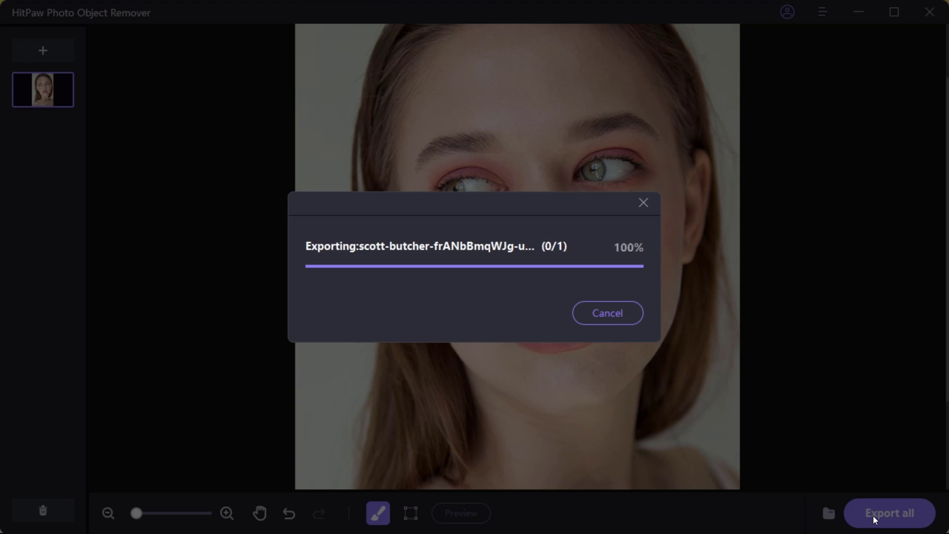
click(621, 312)
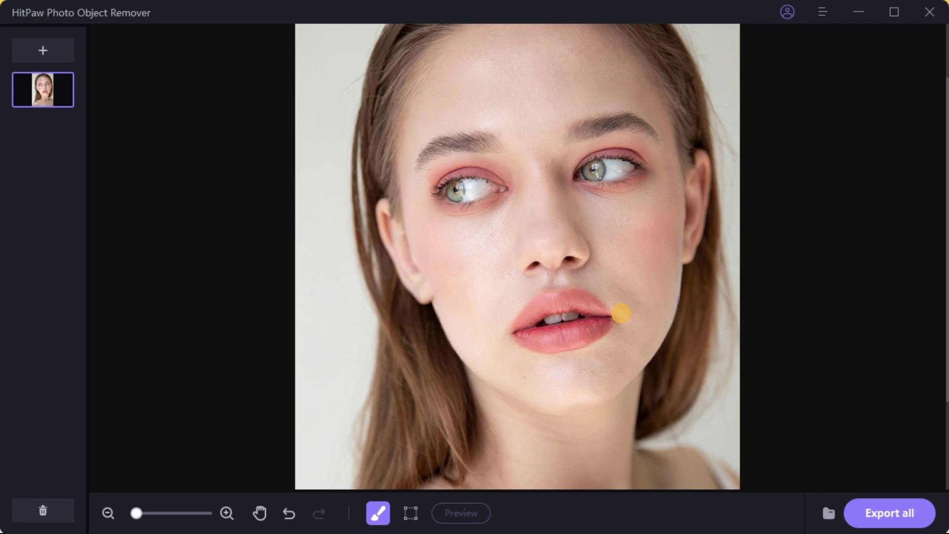
click(42, 510)
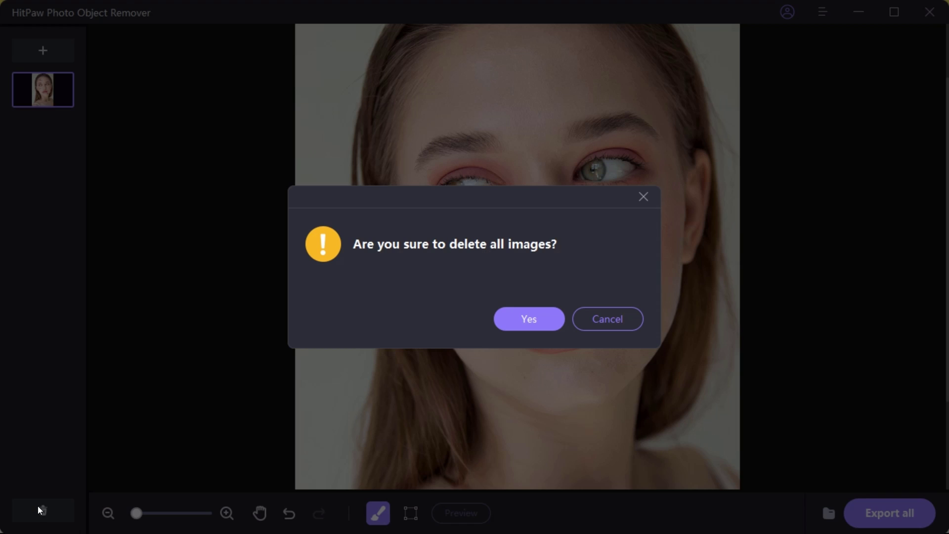
click(516, 320)
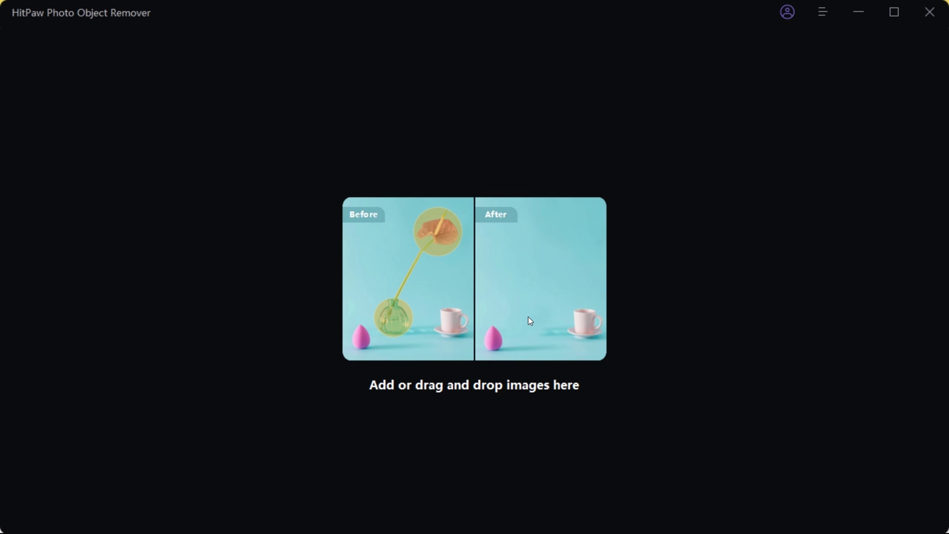
Load the scratched black-and-white vintage portrait
click(469, 247)
click(390, 144)
click(487, 401)
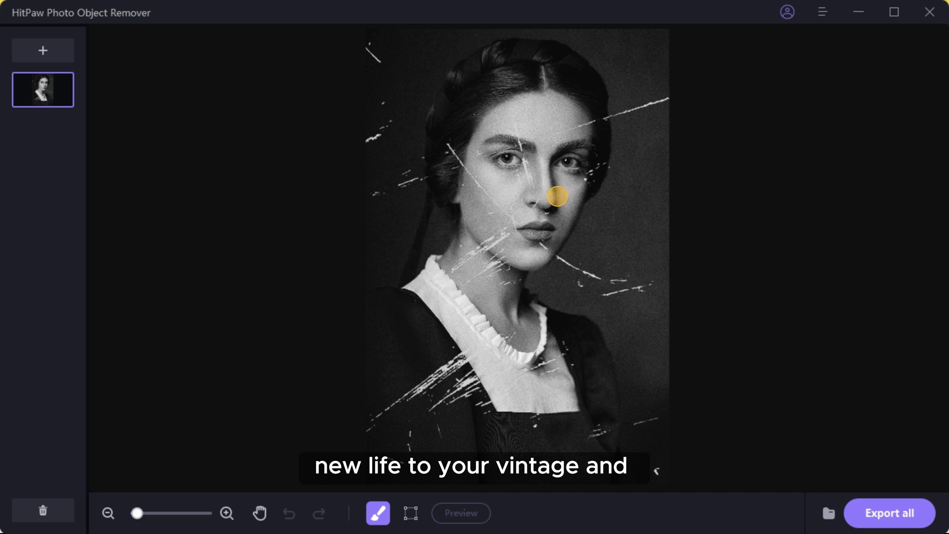
Shrink the brush and mark scratches on the brow, nose, cheeks and mouth
scroll(653, 85, up, 3)
mouse_move(384, 506)
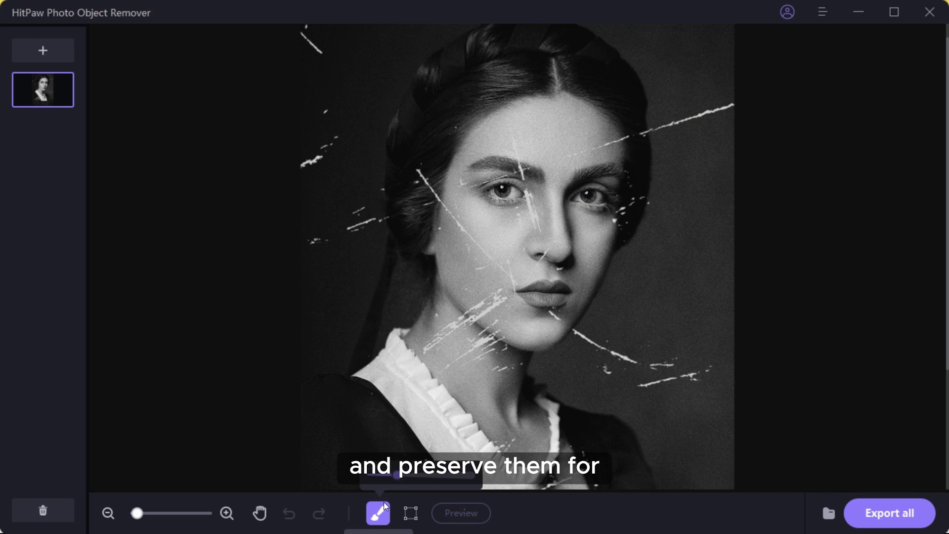
click(388, 476)
scroll(593, 145, up, 4)
drag(840, 83, 591, 161)
scroll(529, 207, up, 3)
drag(527, 200, 499, 86)
mouse_move(542, 168)
mouse_down()
mouse_move(488, 191)
mouse_move(402, 201)
mouse_up()
mouse_move(530, 217)
mouse_down()
mouse_move(548, 285)
mouse_move(539, 218)
mouse_up()
drag(517, 253, 524, 296)
drag(532, 399, 578, 333)
drag(595, 373, 609, 373)
click(528, 337)
drag(493, 354, 508, 424)
drag(515, 406, 311, 169)
Mark the scratches on the chin, jaw, lips and neck
scroll(487, 218, down, 3)
drag(495, 276, 331, 401)
mouse_move(364, 438)
mouse_down()
mouse_move(494, 353)
mouse_move(425, 376)
mouse_up()
drag(500, 300, 507, 311)
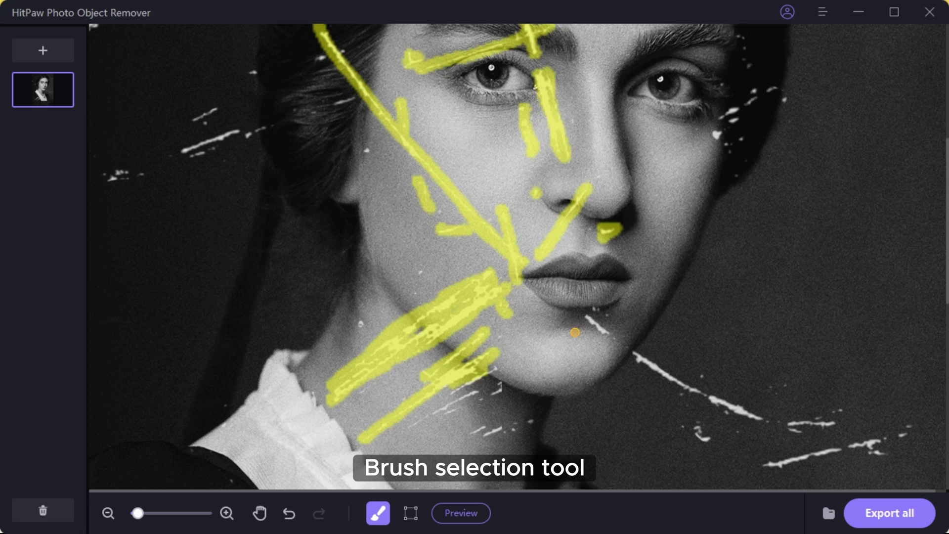
drag(498, 368, 408, 427)
drag(359, 323, 366, 326)
click(361, 391)
drag(505, 383, 486, 396)
drag(470, 435, 531, 422)
scroll(532, 421, down, 1)
mouse_move(585, 263)
mouse_down()
mouse_move(601, 270)
mouse_move(602, 294)
mouse_move(764, 378)
mouse_up()
Enlarge the brush and mark the background scratches
click(409, 229)
click(356, 106)
drag(682, 405, 685, 355)
drag(771, 346, 741, 417)
key(space)
mouse_move(689, 377)
mouse_down()
mouse_move(699, 265)
mouse_move(692, 64)
mouse_up()
scroll(494, 163, down, 1)
Mark the scratches across the dark jacket, collar and remaining background
drag(487, 163, 500, 152)
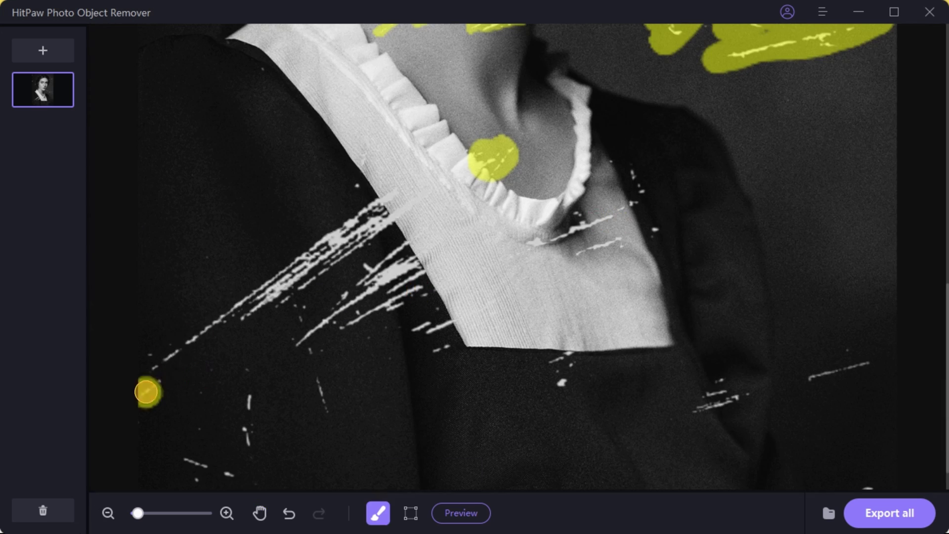
drag(146, 391, 388, 208)
drag(257, 387, 183, 462)
scroll(183, 462, down, 1)
drag(531, 204, 612, 165)
drag(625, 121, 654, 196)
drag(794, 342, 868, 326)
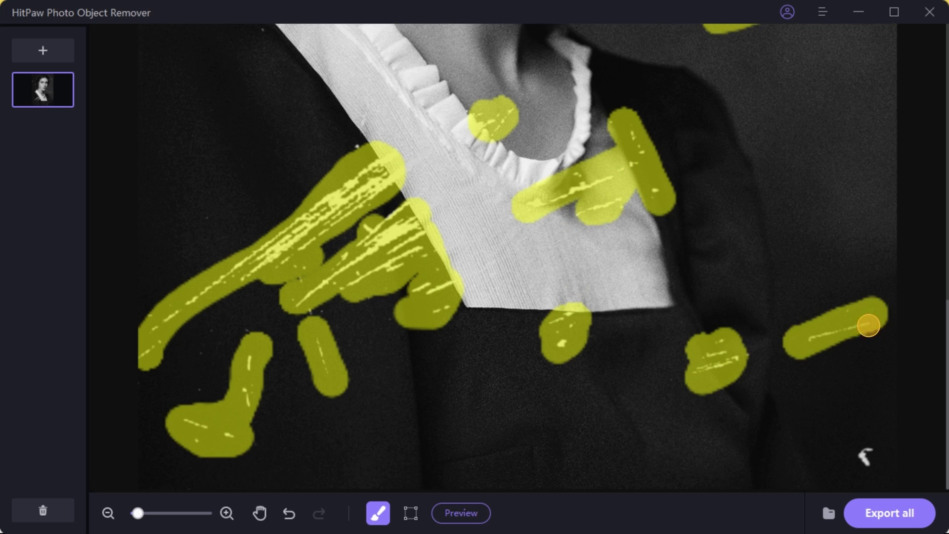
scroll(518, 257, up, 5)
drag(265, 209, 347, 180)
click(346, 140)
click(278, 156)
drag(254, 40, 282, 94)
drag(643, 302, 663, 258)
scroll(662, 259, down, 2)
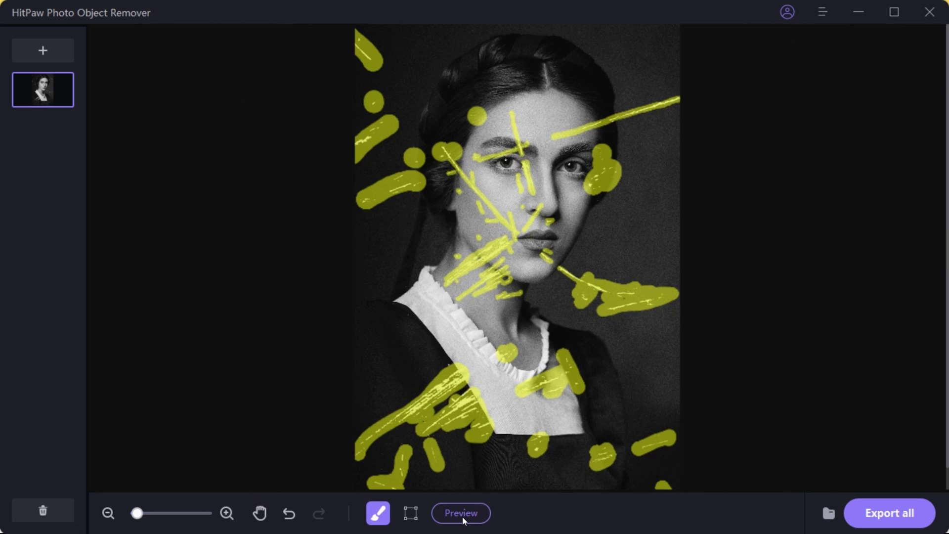
Erase the marked scratches, check the restored portrait, and export it
click(461, 514)
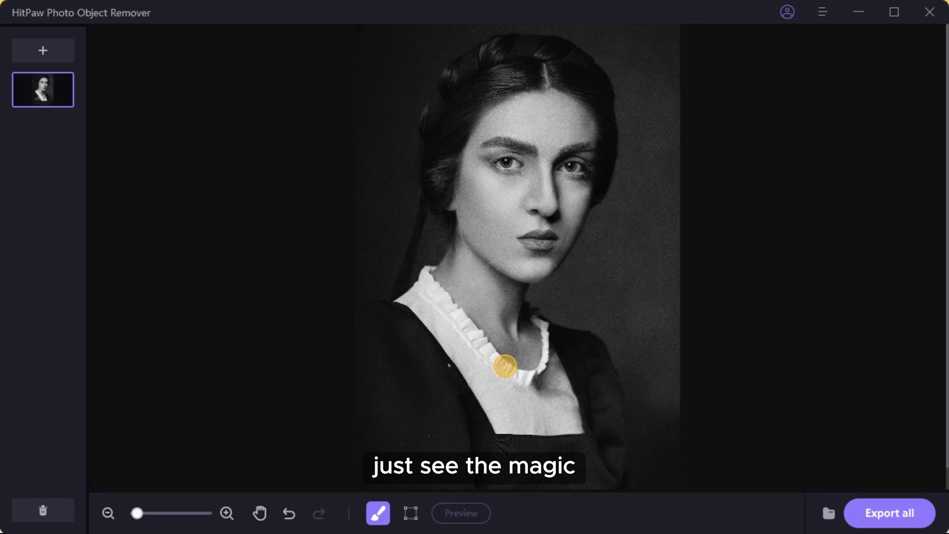
scroll(548, 216, up, 2)
scroll(586, 189, down, 4)
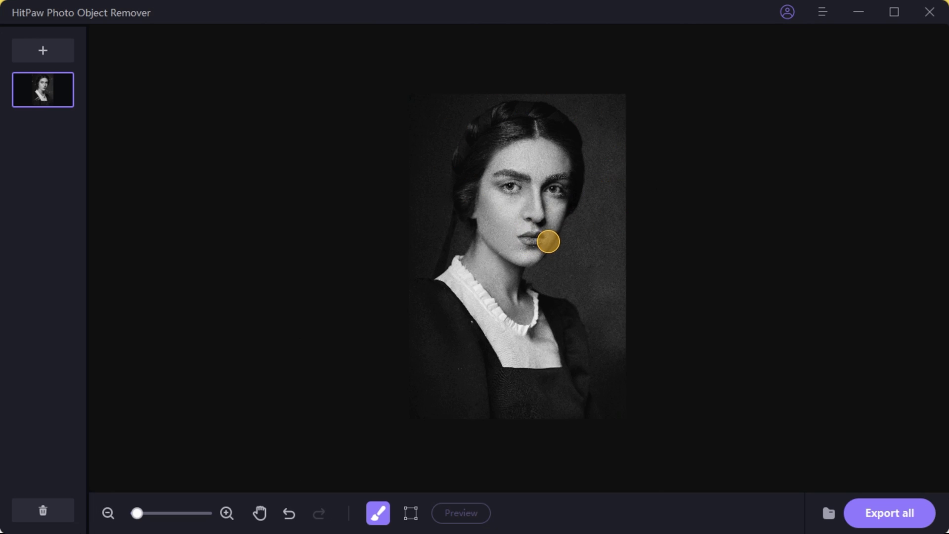
scroll(549, 232, up, 2)
scroll(554, 227, down, 1)
click(859, 515)
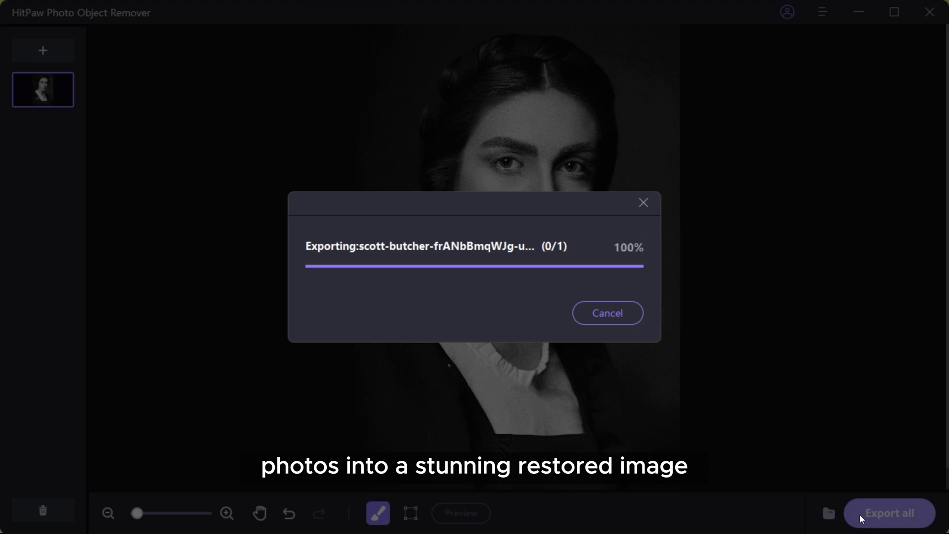
click(545, 326)
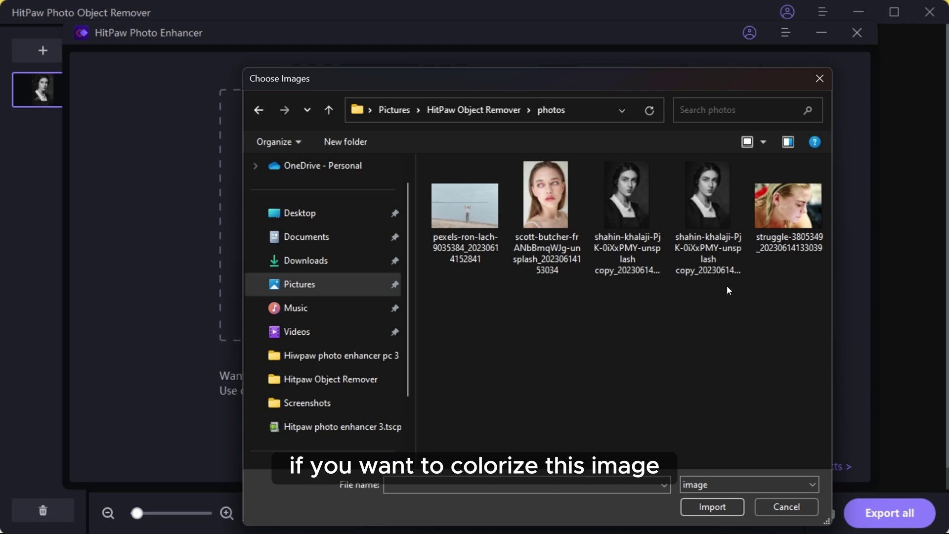
Load the restored black-and-white portrait and preview it with the Colorize model
double_click(719, 242)
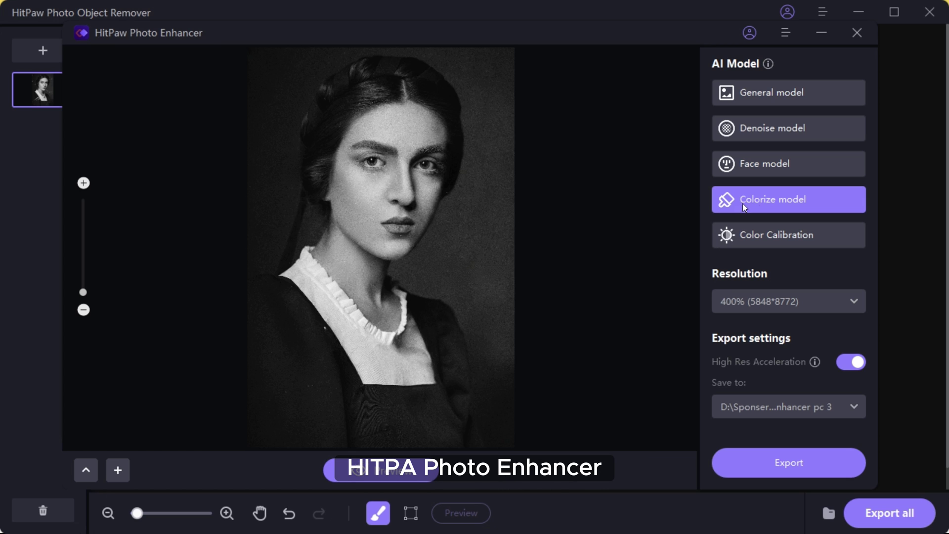
click(381, 469)
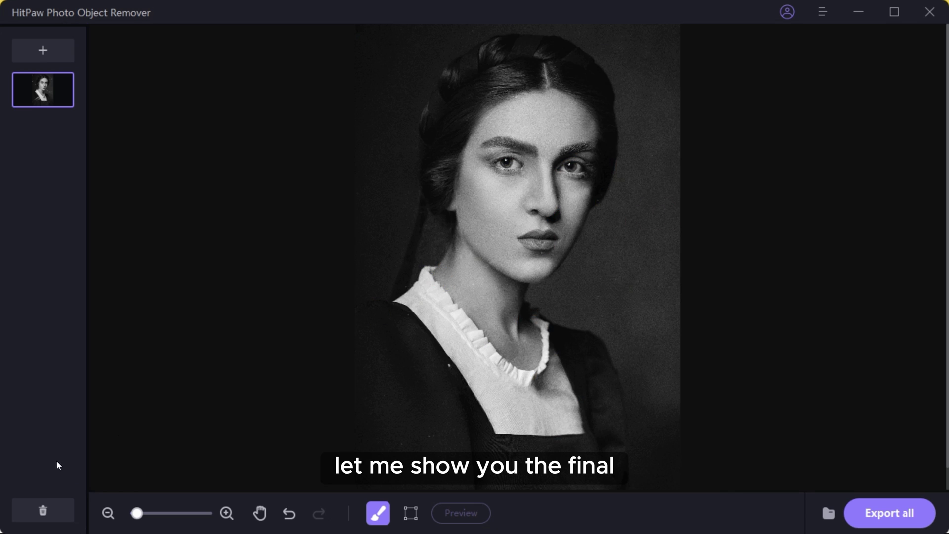
Clear all images from the workspace and load the struggle-3805349 photo instead
click(31, 514)
click(514, 314)
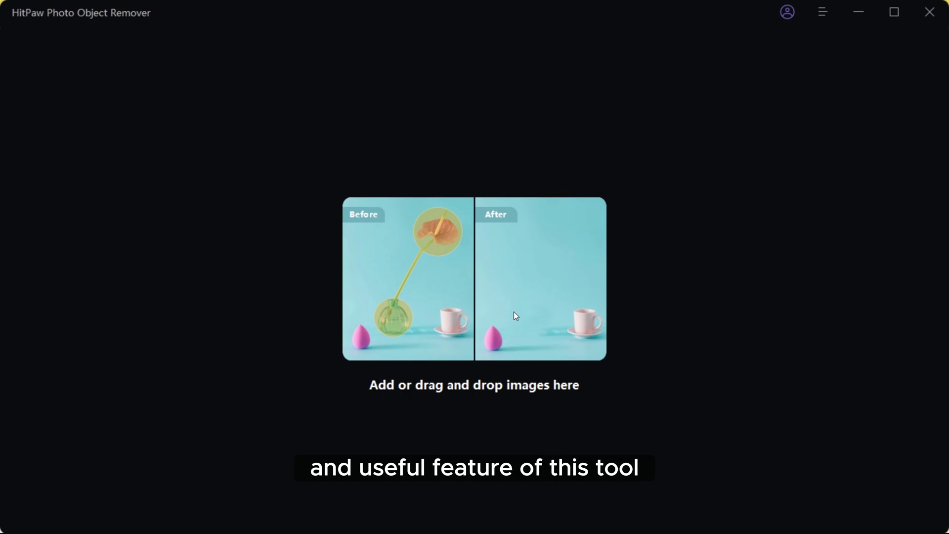
click(498, 251)
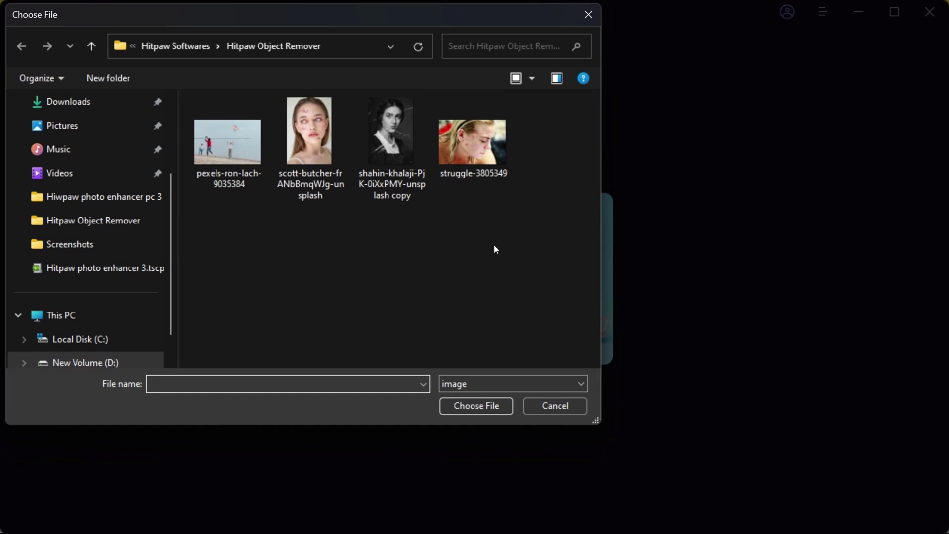
click(473, 157)
click(477, 405)
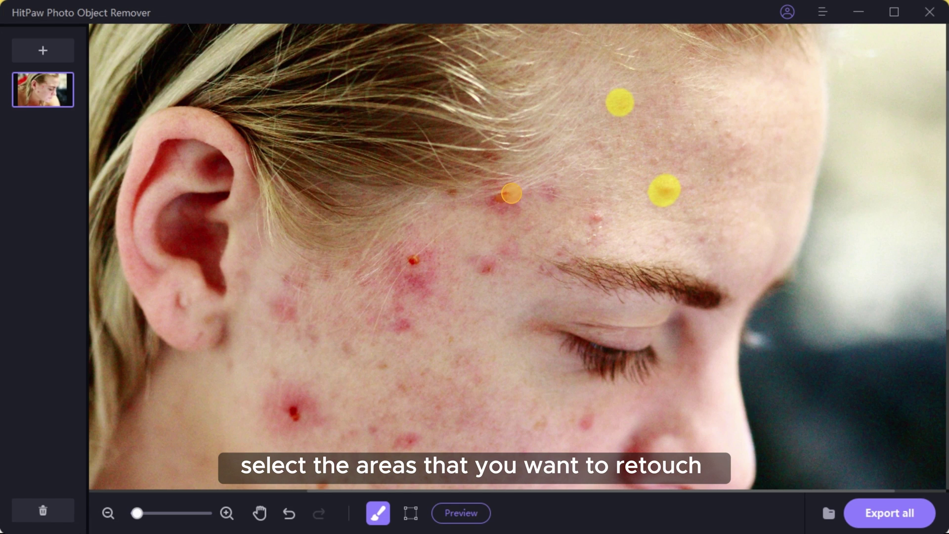
Brush over the acne blemishes on the temple, forehead, brow, cheeks and below the mouth
drag(512, 194, 559, 187)
click(487, 149)
click(449, 188)
drag(597, 219, 584, 225)
drag(482, 266, 513, 247)
mouse_move(417, 257)
mouse_down()
mouse_move(396, 267)
mouse_move(398, 318)
mouse_up()
mouse_move(286, 396)
mouse_down()
mouse_move(329, 208)
mouse_move(367, 212)
mouse_up()
drag(323, 117, 359, 154)
drag(444, 257, 457, 246)
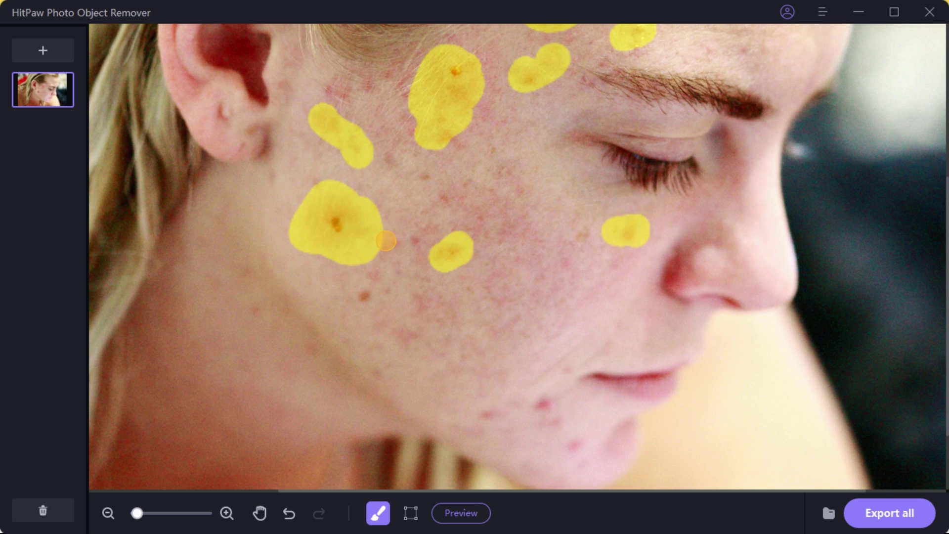
drag(538, 391, 576, 450)
click(497, 416)
scroll(494, 297, up, 2)
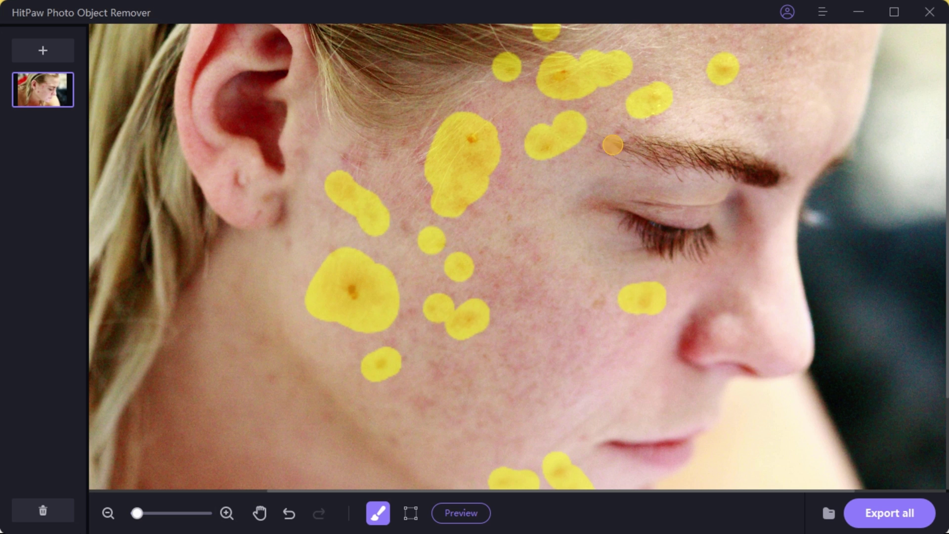
scroll(613, 145, down, 3)
Erase the painted blemishes, inspect the retouched skin, and export the cleaned acne photo
click(460, 512)
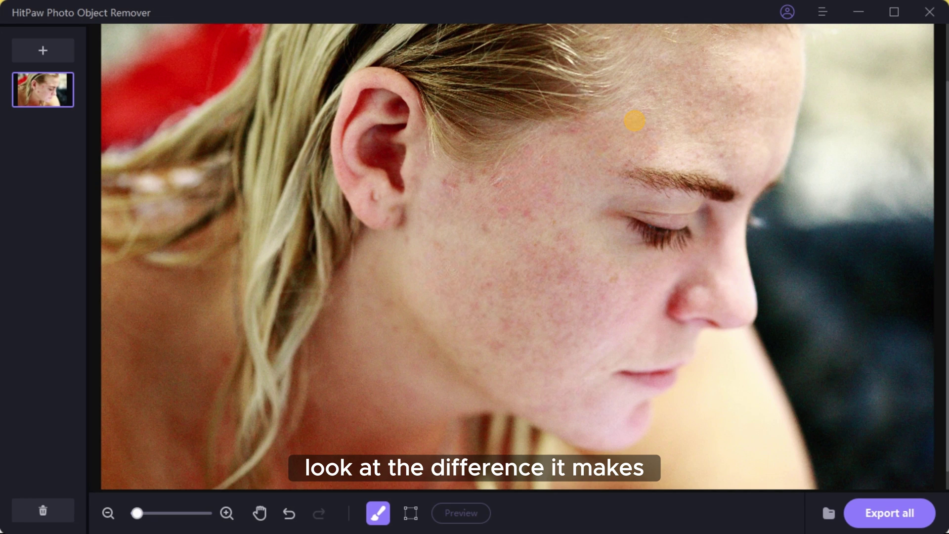
mouse_move(678, 107)
mouse_down()
mouse_move(631, 165)
mouse_move(627, 134)
mouse_up()
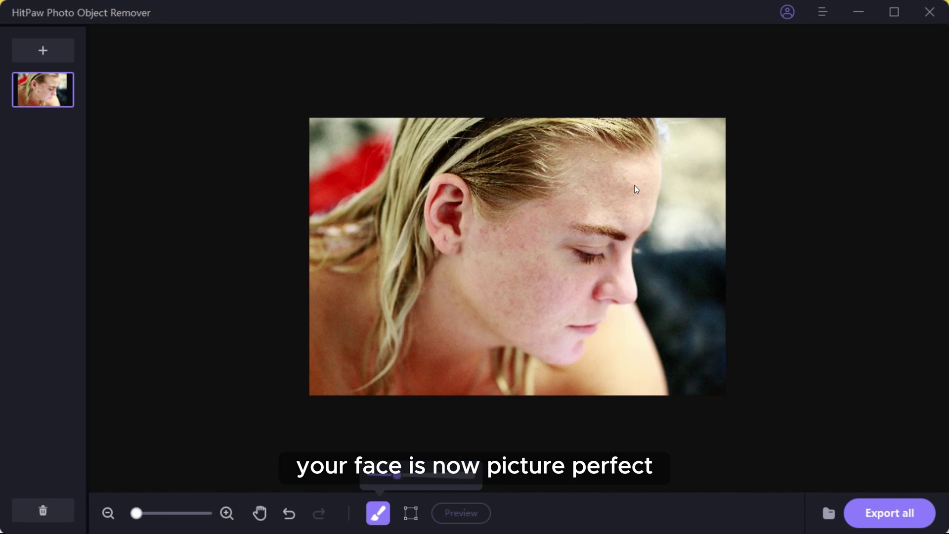
scroll(565, 217, up, 5)
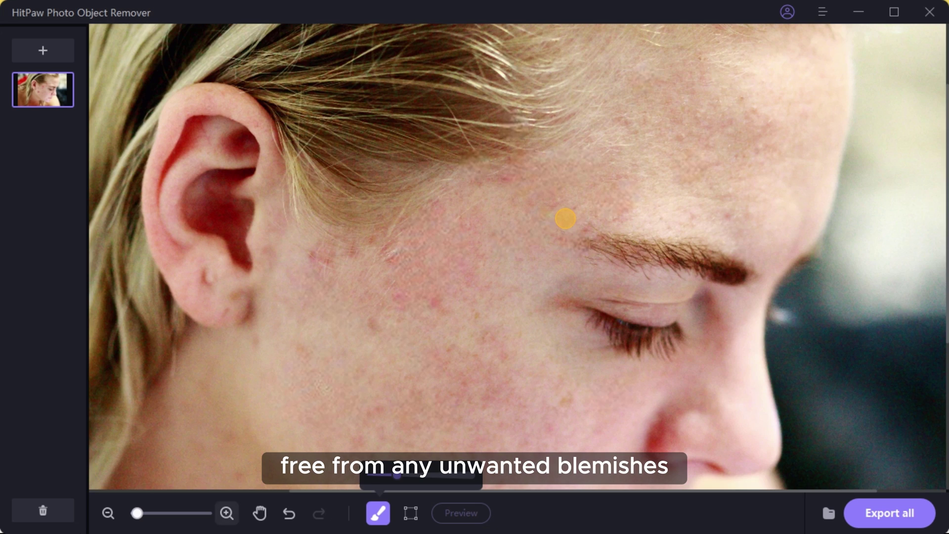
click(897, 513)
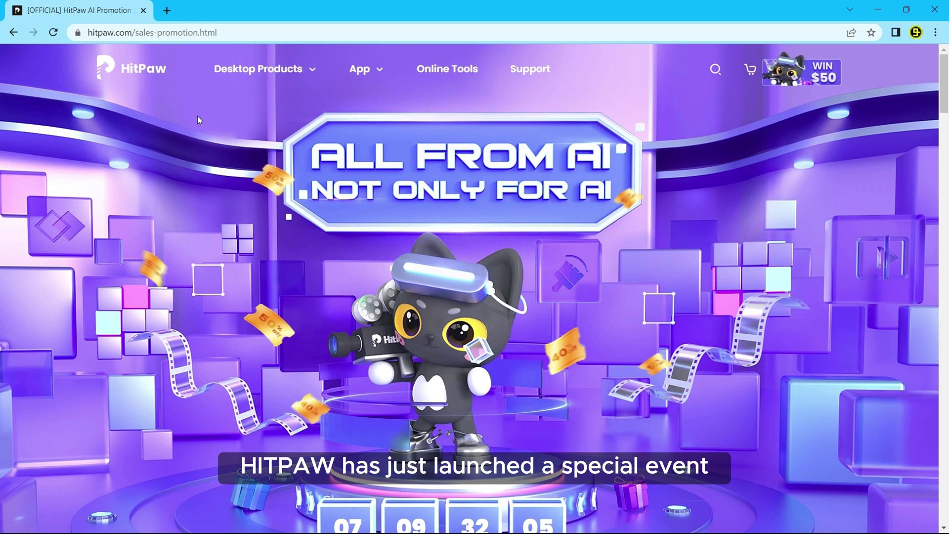
Scroll the HitPaw sales-promotion page to the '100% To Win The Gift!' section
scroll(197, 115, down, 3)
scroll(198, 119, down, 3)
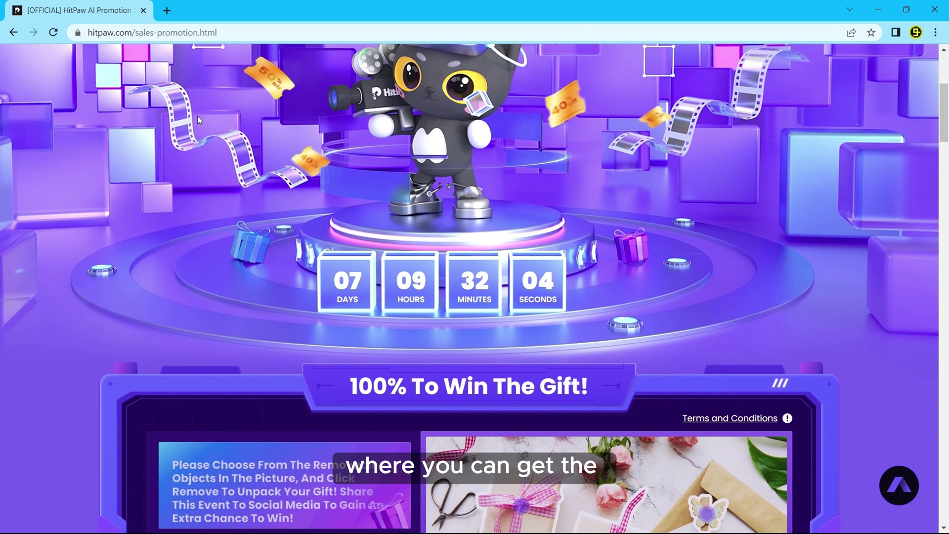
scroll(198, 118, down, 4)
scroll(197, 116, down, 4)
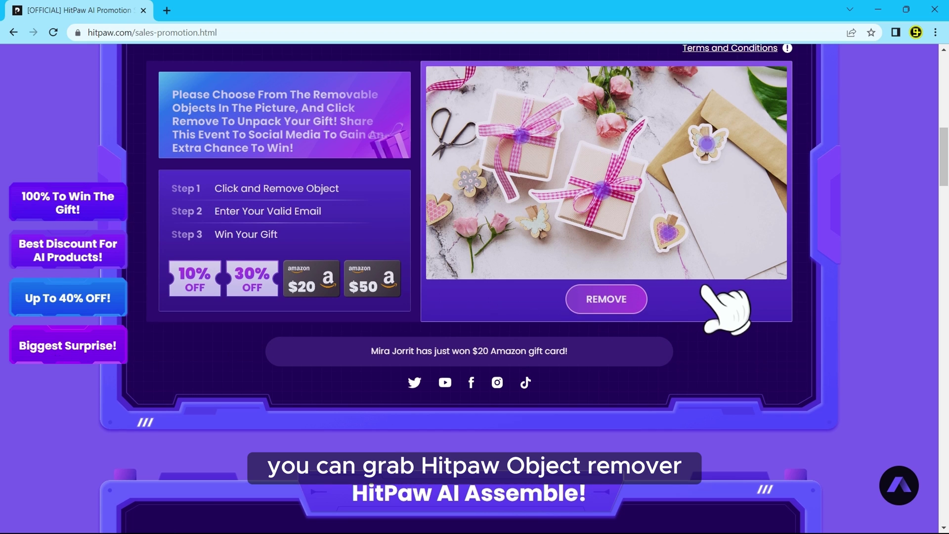
scroll(396, 327, up, 2)
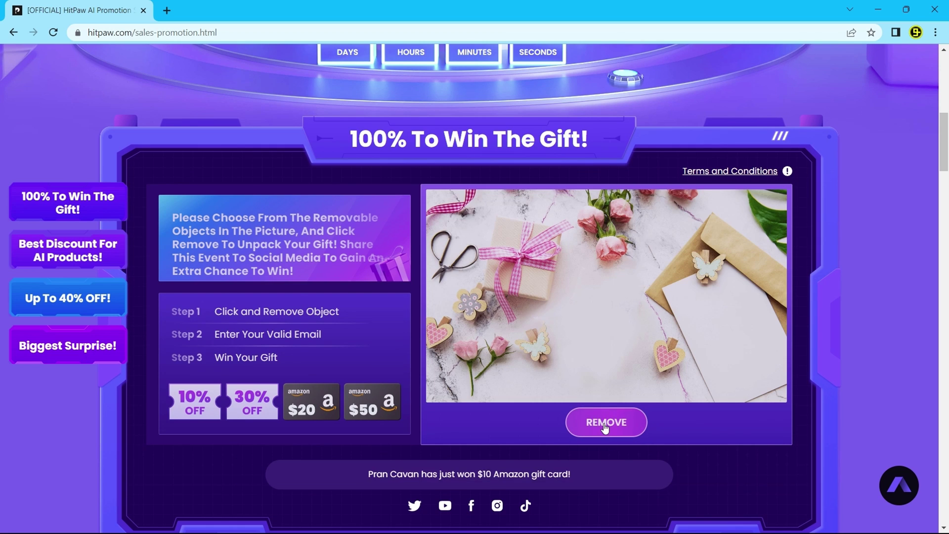
Try the gift giveaway, close the email popup, and scroll to the 'Up to 40% OFF!' bundle
click(593, 377)
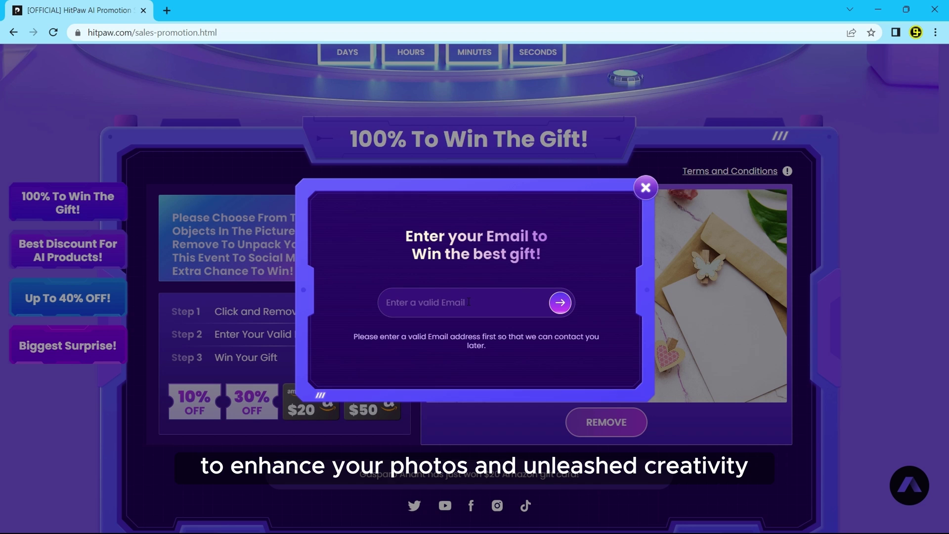
click(657, 190)
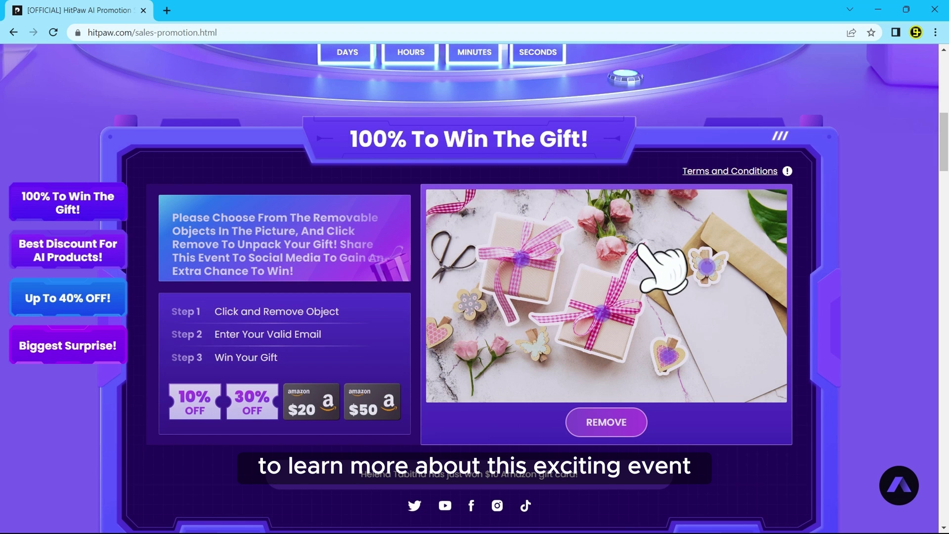
scroll(623, 241, down, 6)
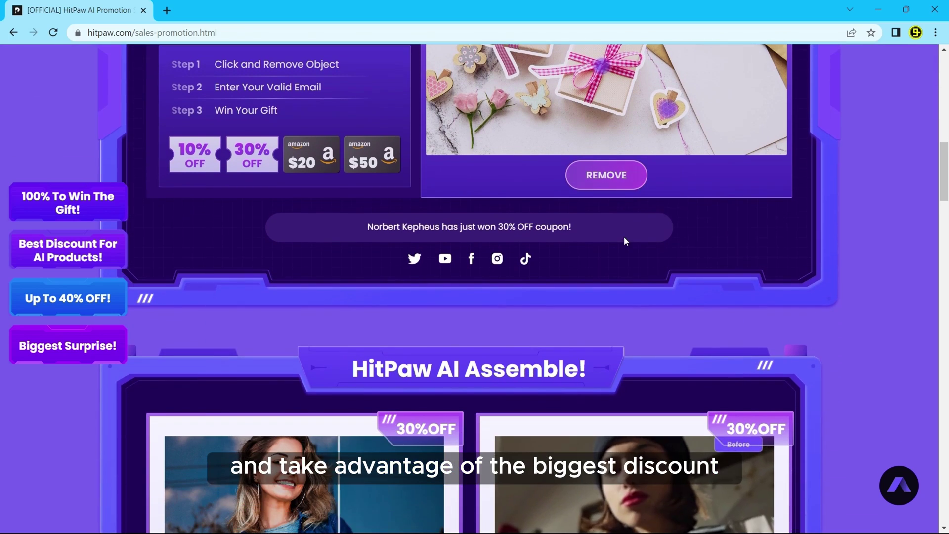
scroll(623, 236, down, 8)
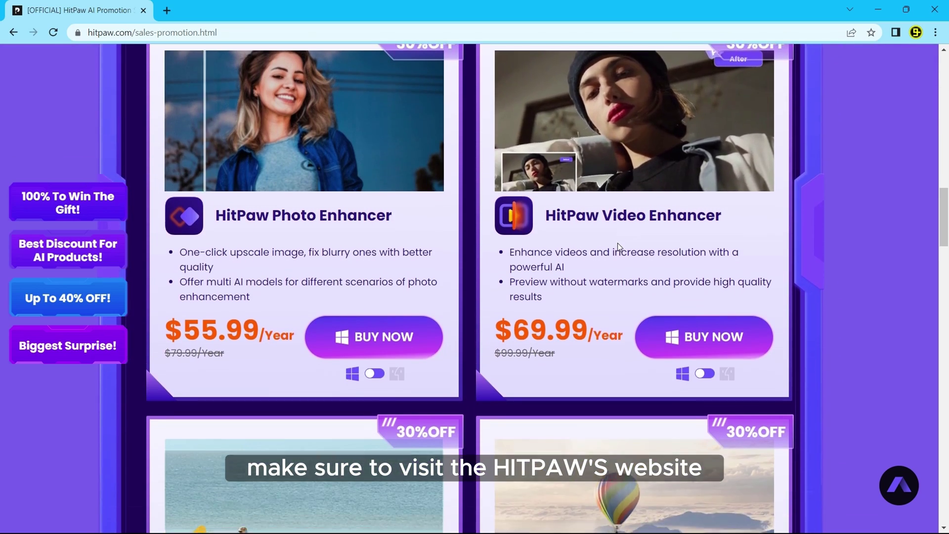
scroll(619, 247, down, 14)
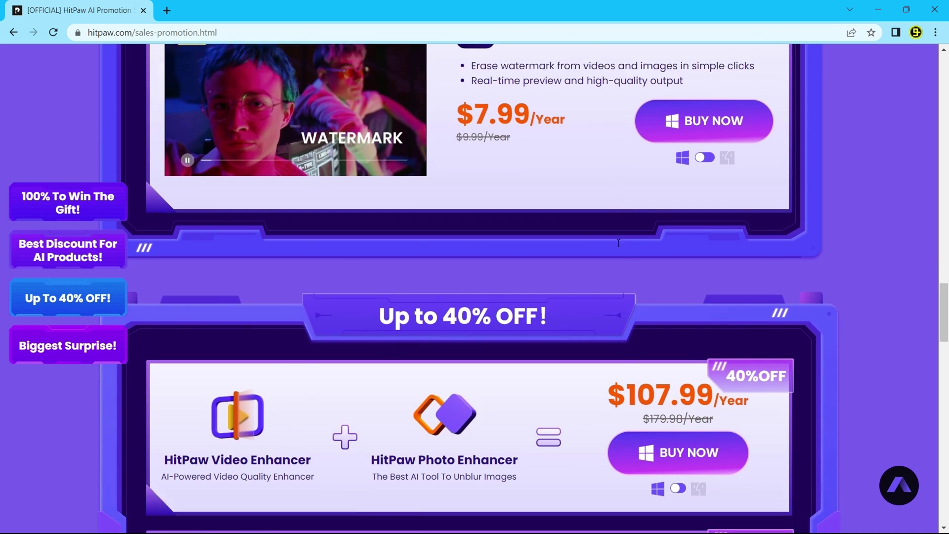